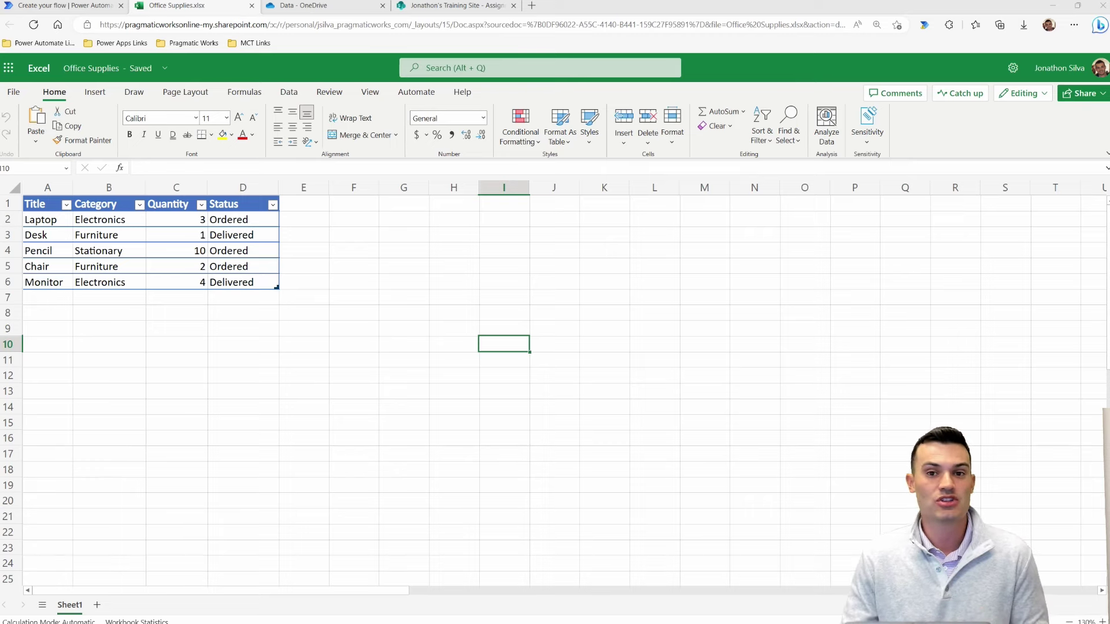
Inspect the Office Supplies workbook's table design, its OneDrive Data folder and the Office Supplies SharePoint list, closing the workbook along the way.
{"action": "left_click", "coordinate": [199, 251]}
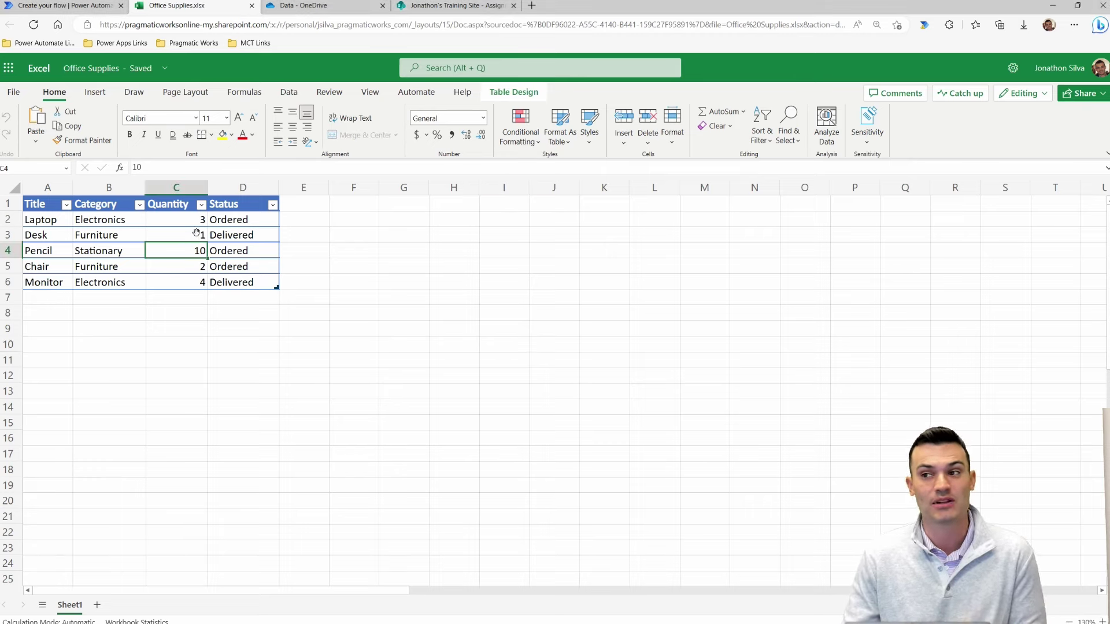
{"action": "left_click", "coordinate": [523, 92]}
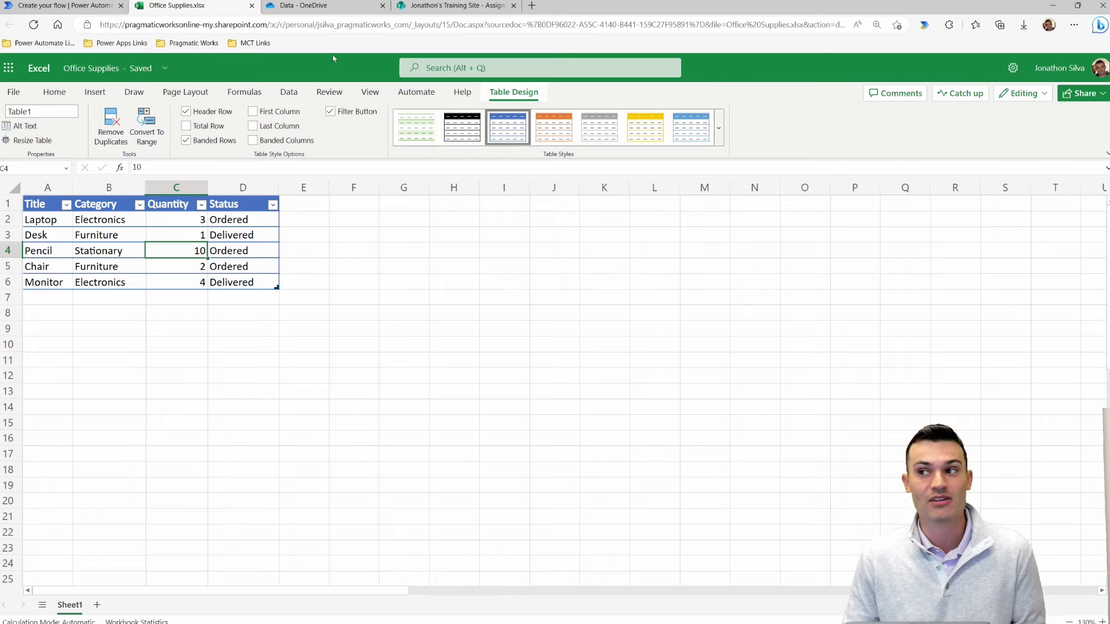
{"action": "left_click", "coordinate": [315, 7]}
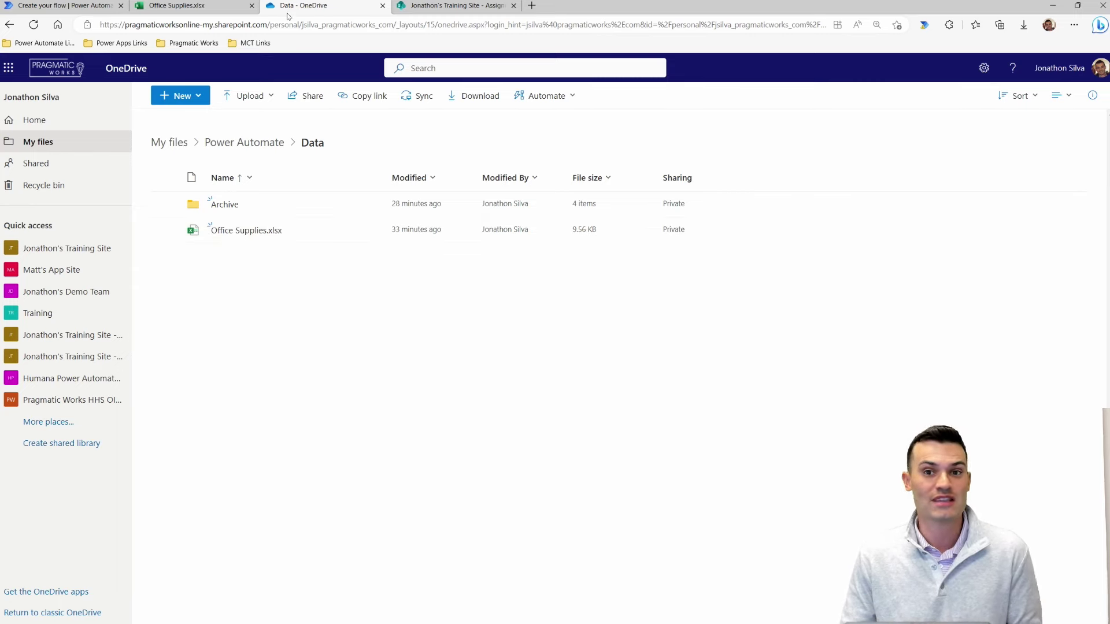
{"action": "left_click", "coordinate": [229, 11]}
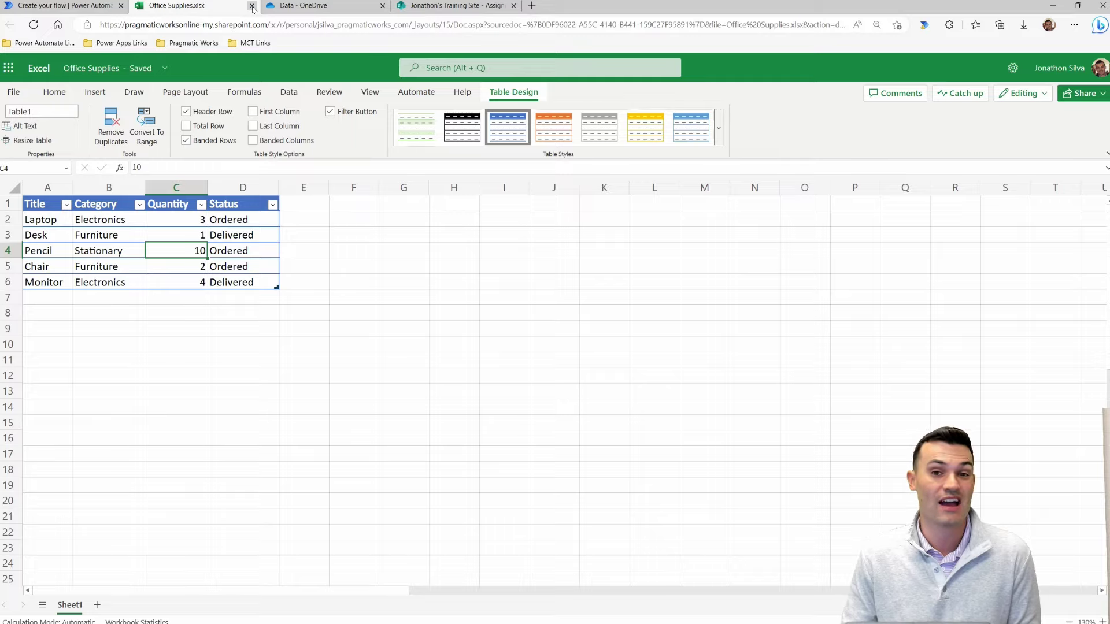
{"action": "left_click", "coordinate": [252, 6]}
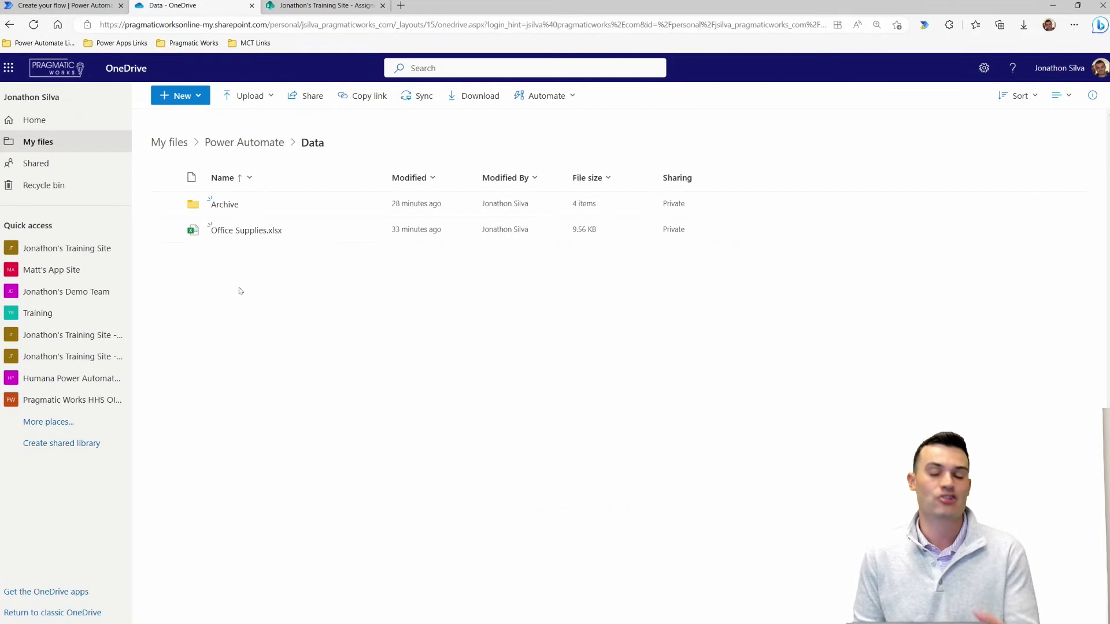
{"action": "left_click", "coordinate": [300, 5]}
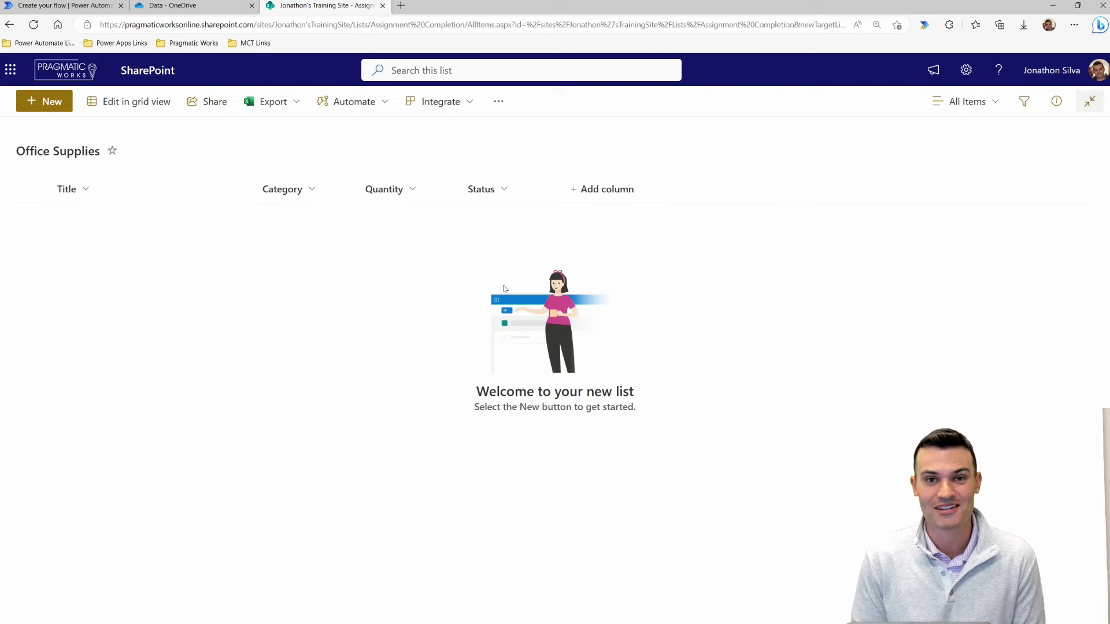
Switch to Power Automate and create the scheduled cloud flow "Add & Update Excel Data to SharePoint List", starting 3/16/23 at 09:00 AM, repeating every 1 day.
{"action": "left_click", "coordinate": [48, 7]}
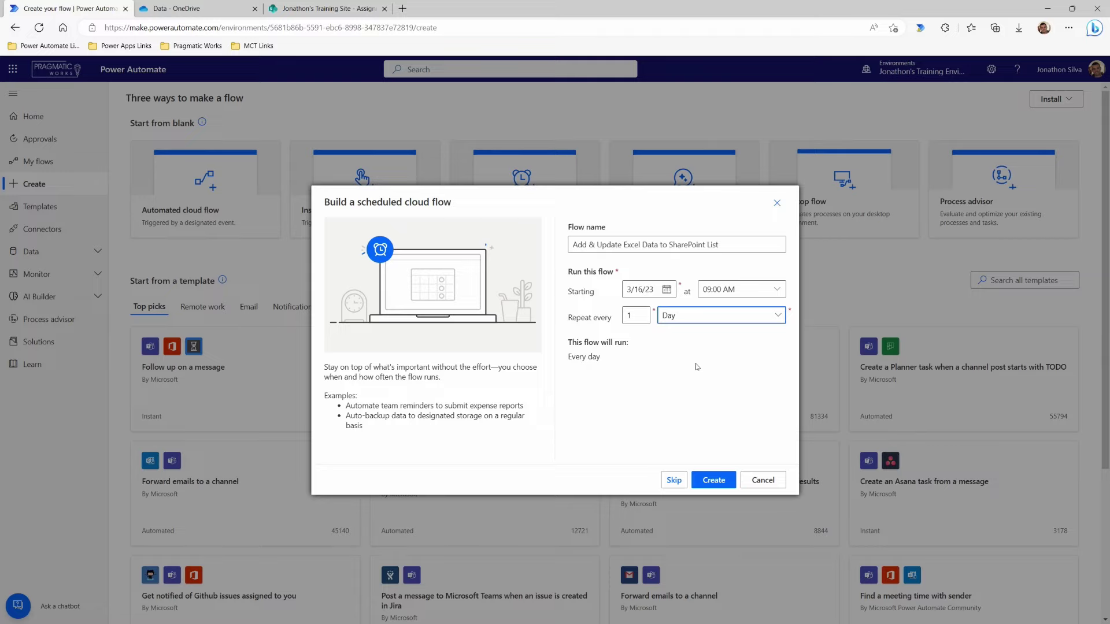
{"action": "left_click", "coordinate": [712, 481]}
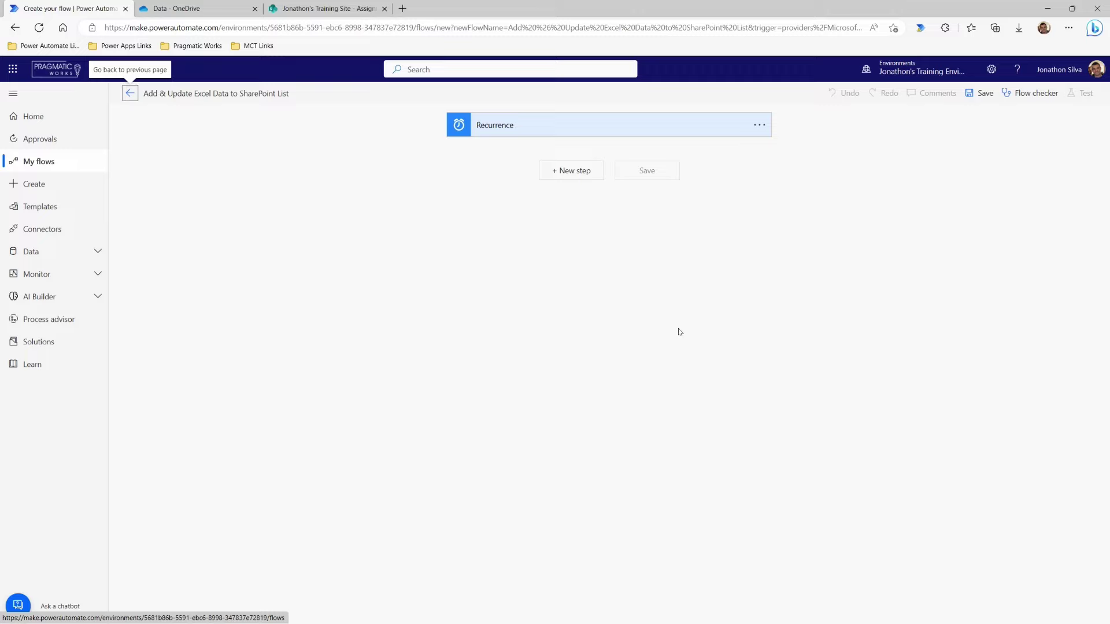
Add the Excel Online (Business) action "List rows present in a table" after the Recurrence trigger.
{"action": "left_click", "coordinate": [574, 174]}
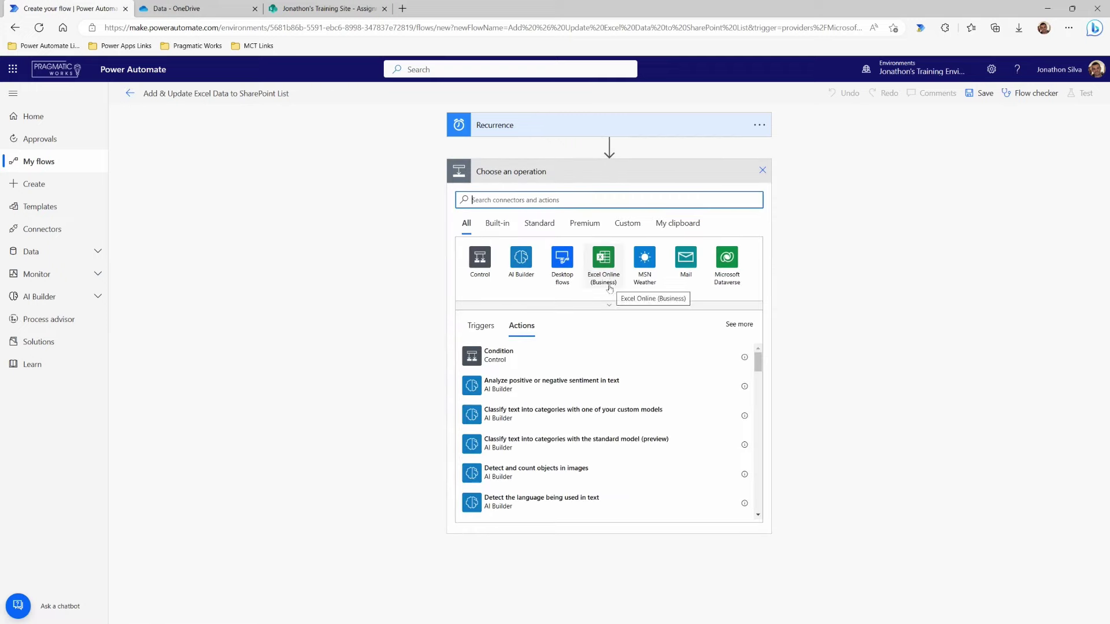
{"action": "left_click", "coordinate": [603, 259]}
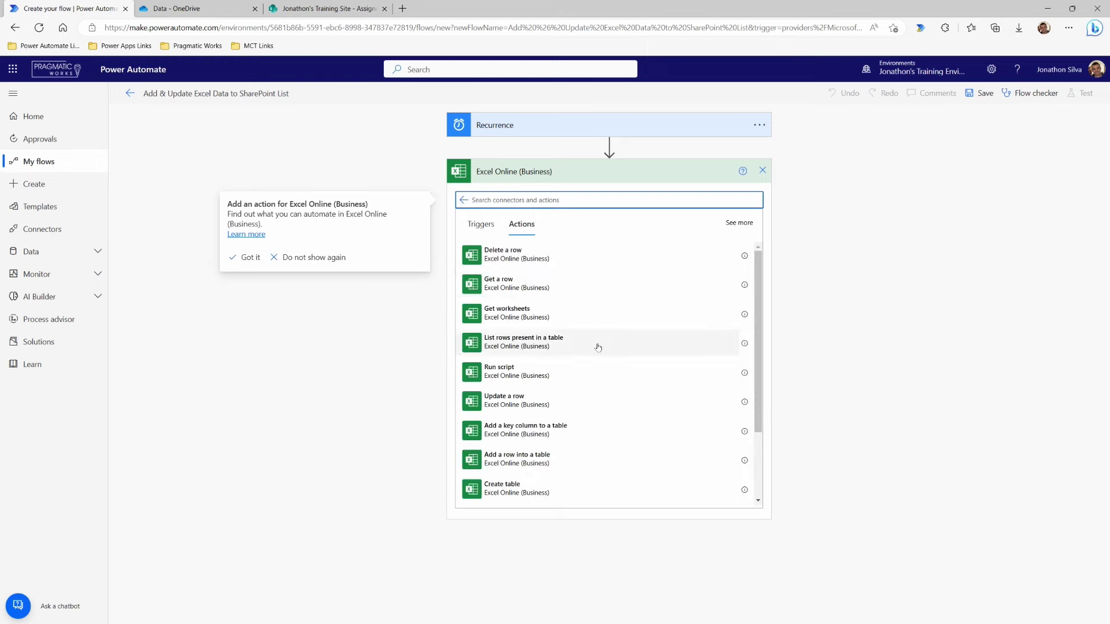
{"action": "left_click_drag", "start_coordinate": [459, 329], "coordinate": [571, 356]}
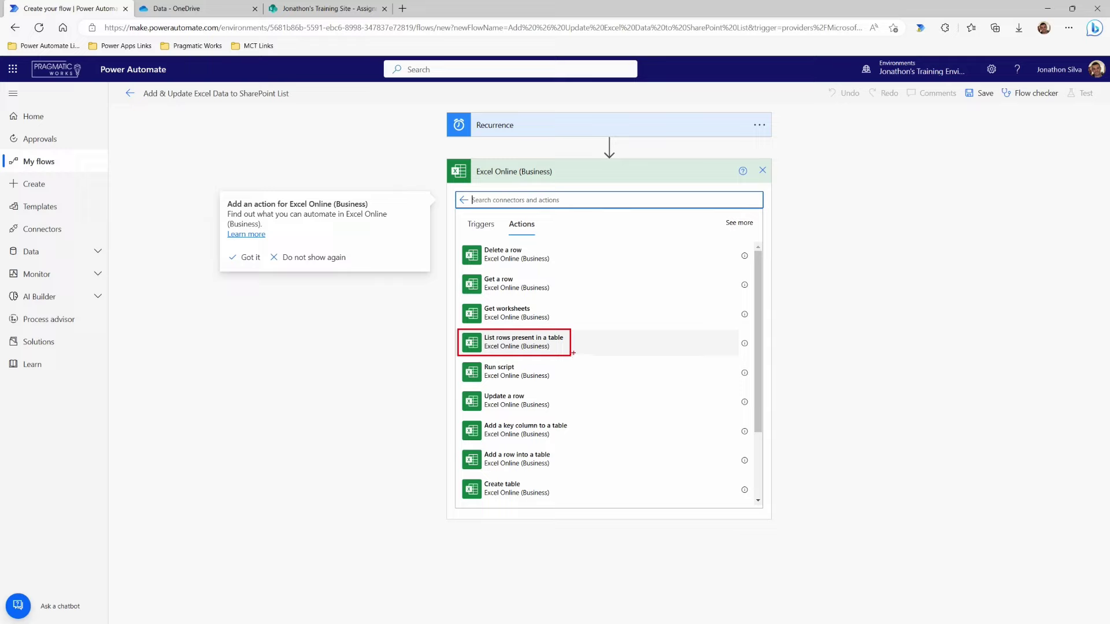
{"action": "left_click", "coordinate": [620, 343]}
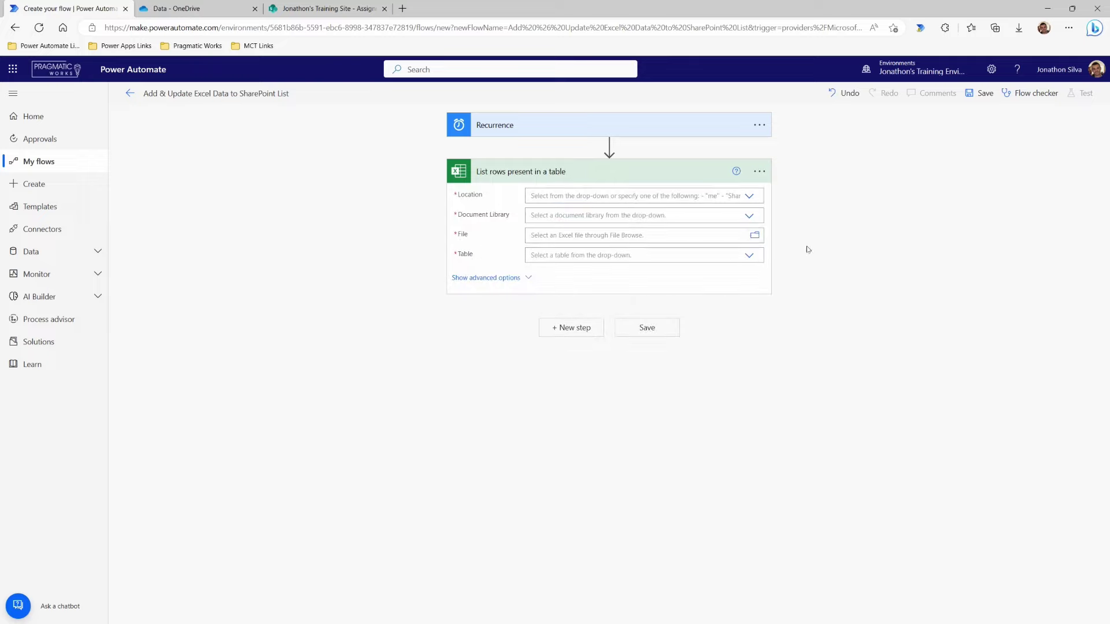
Point the Excel action at OneDrive for Business, library OneDrive, file /Power Automate/Data/Office Supplies.xlsx and table Table1.
{"action": "left_click", "coordinate": [752, 202]}
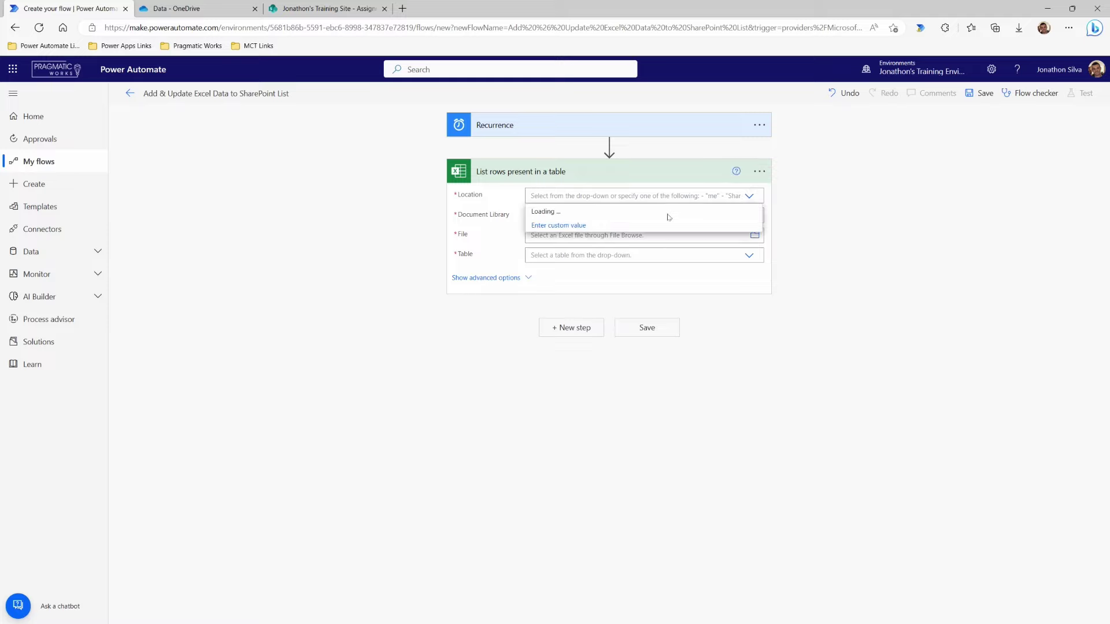
{"action": "left_click", "coordinate": [577, 215]}
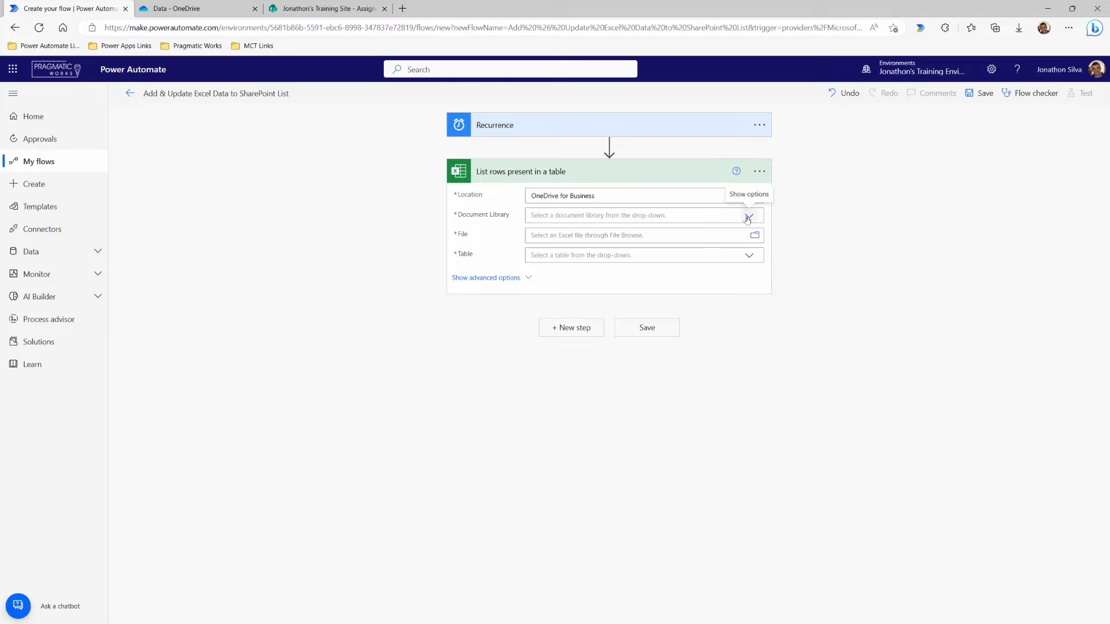
{"action": "left_click", "coordinate": [748, 218]}
{"action": "left_click", "coordinate": [560, 229]}
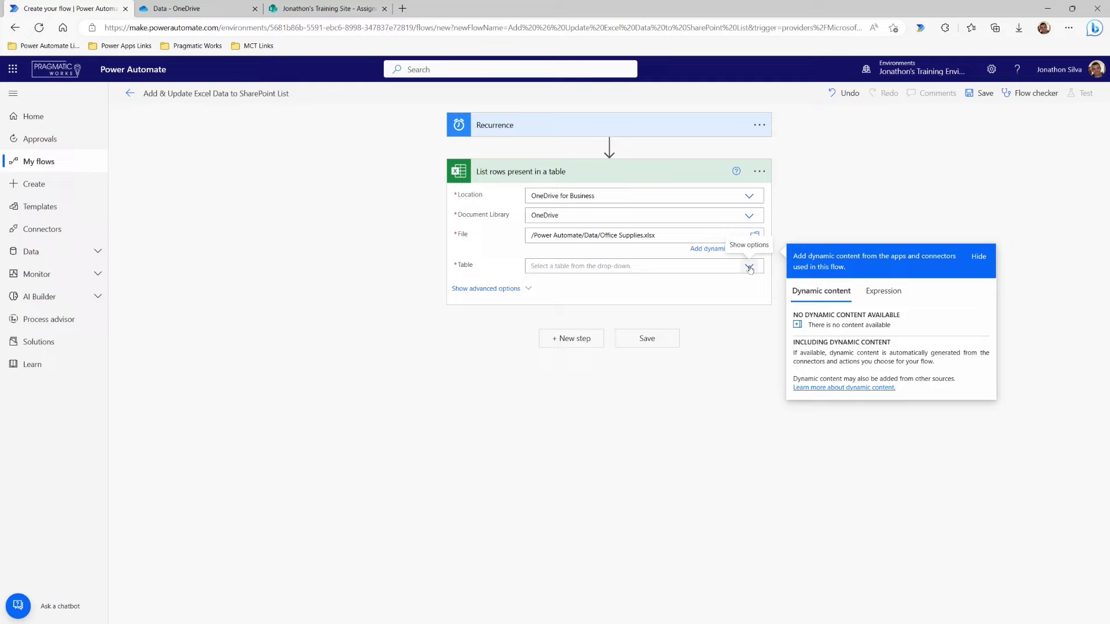
{"action": "left_click", "coordinate": [749, 267]}
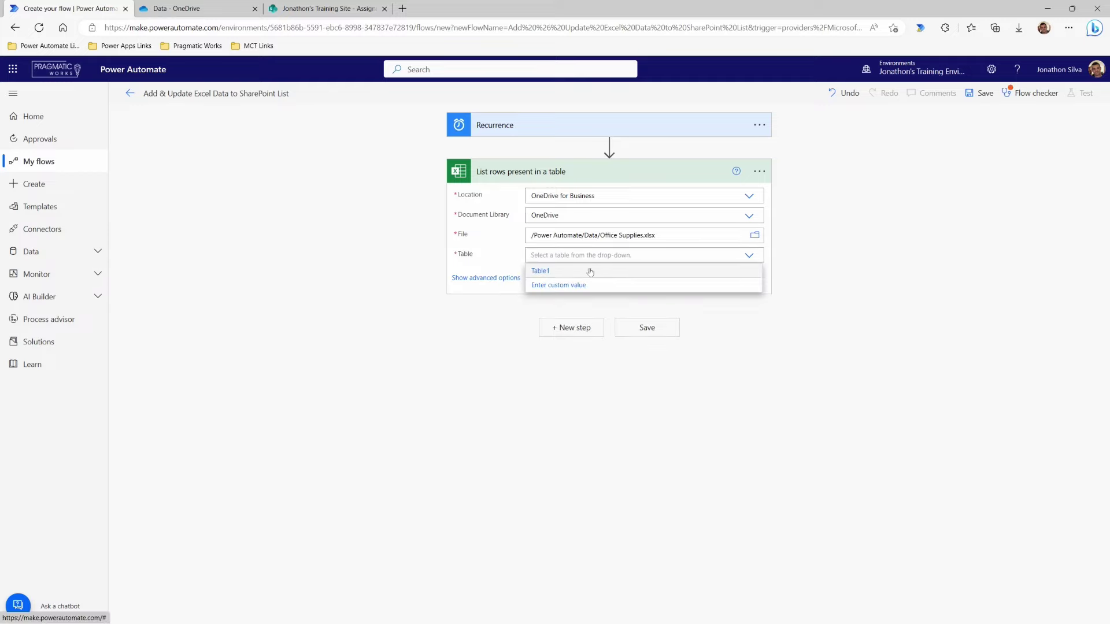
{"action": "left_click", "coordinate": [553, 276]}
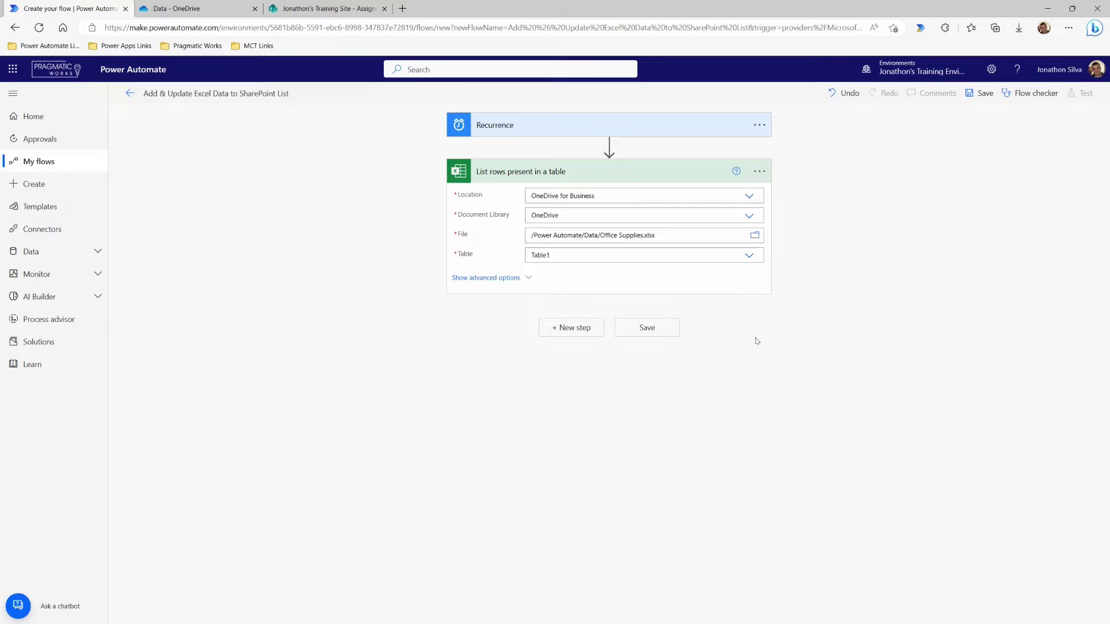
Search the connectors for "sharepoint" and add the SharePoint Get items action after the Excel action.
{"action": "left_click", "coordinate": [575, 327]}
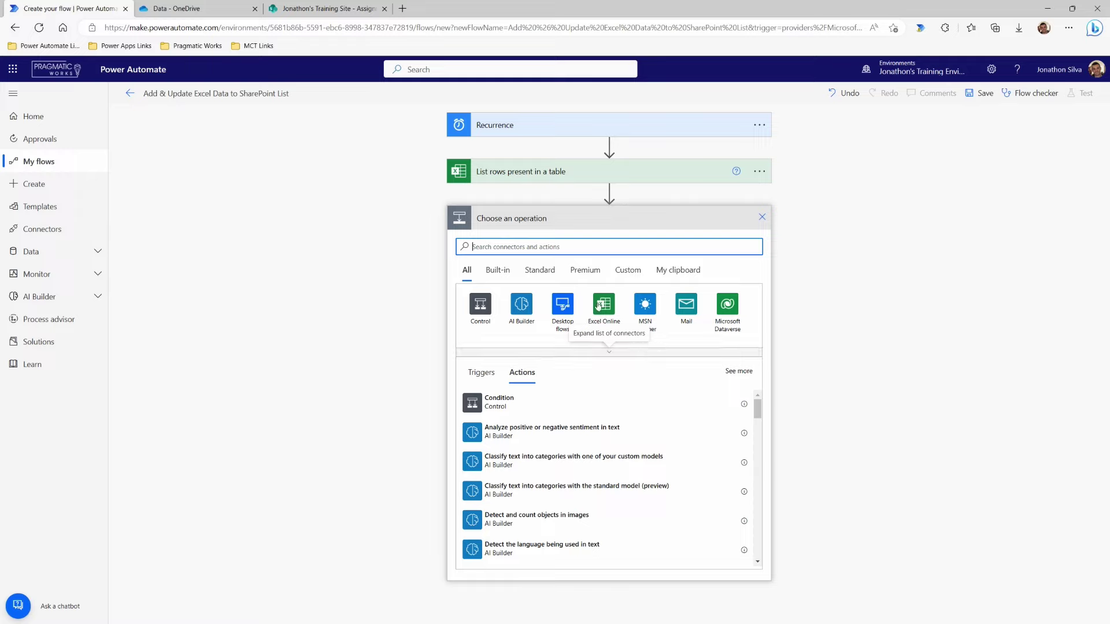
{"action": "type", "text": "sharepoint"}
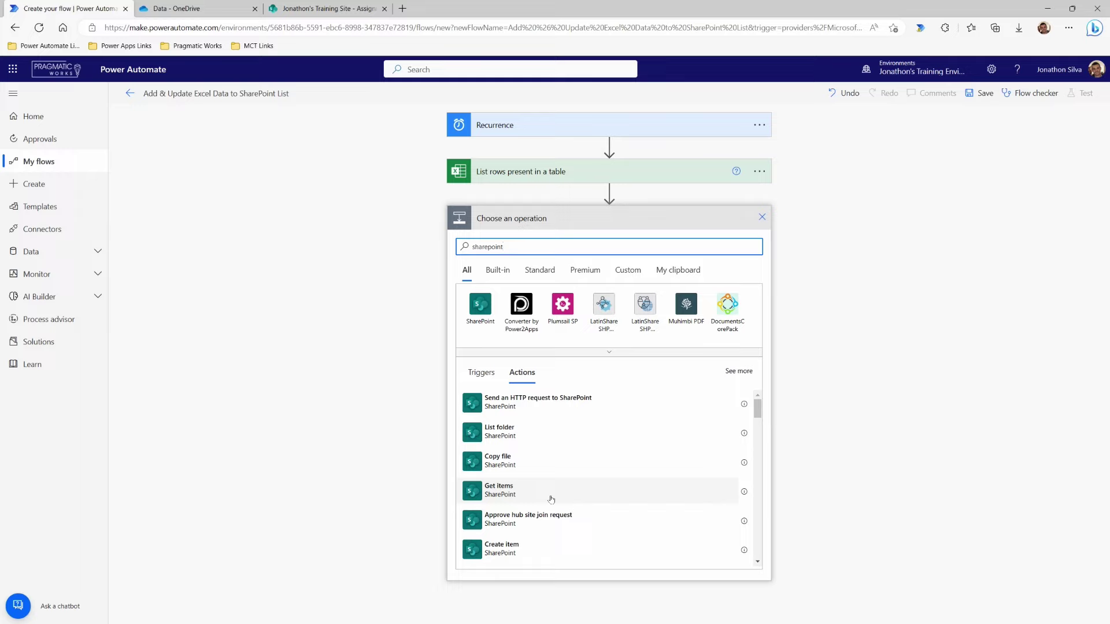
{"action": "left_click_drag", "start_coordinate": [457, 476], "coordinate": [542, 502]}
{"action": "left_click", "coordinate": [588, 497]}
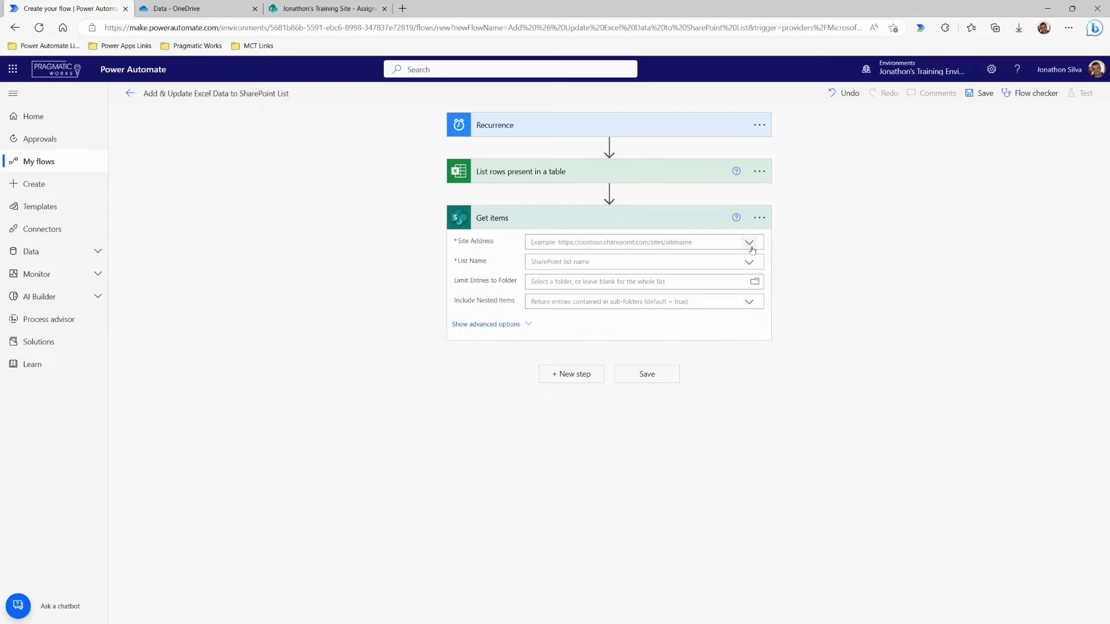
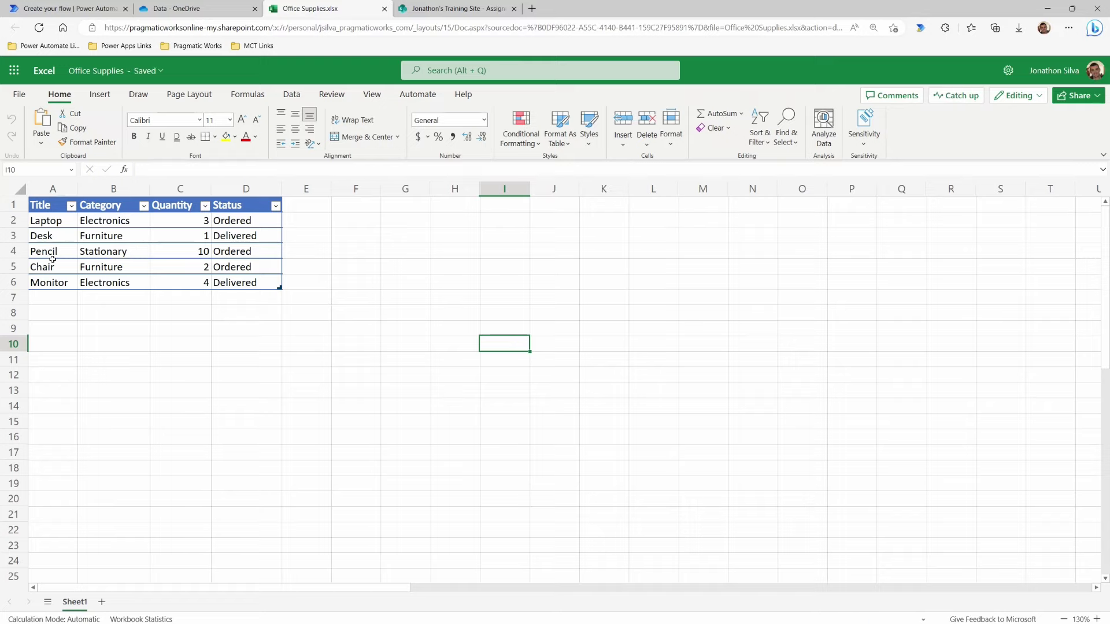
Compare the columns of the Office Supplies SharePoint list with the Excel table and return to the flow.
{"action": "left_click", "coordinate": [449, 11]}
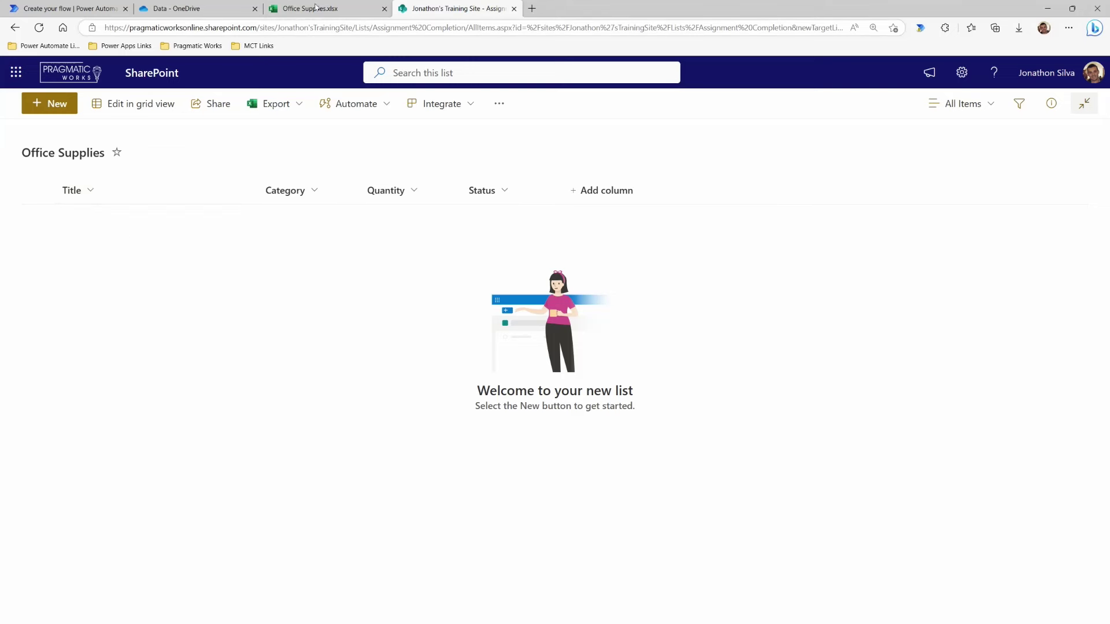
{"action": "left_click", "coordinate": [315, 8]}
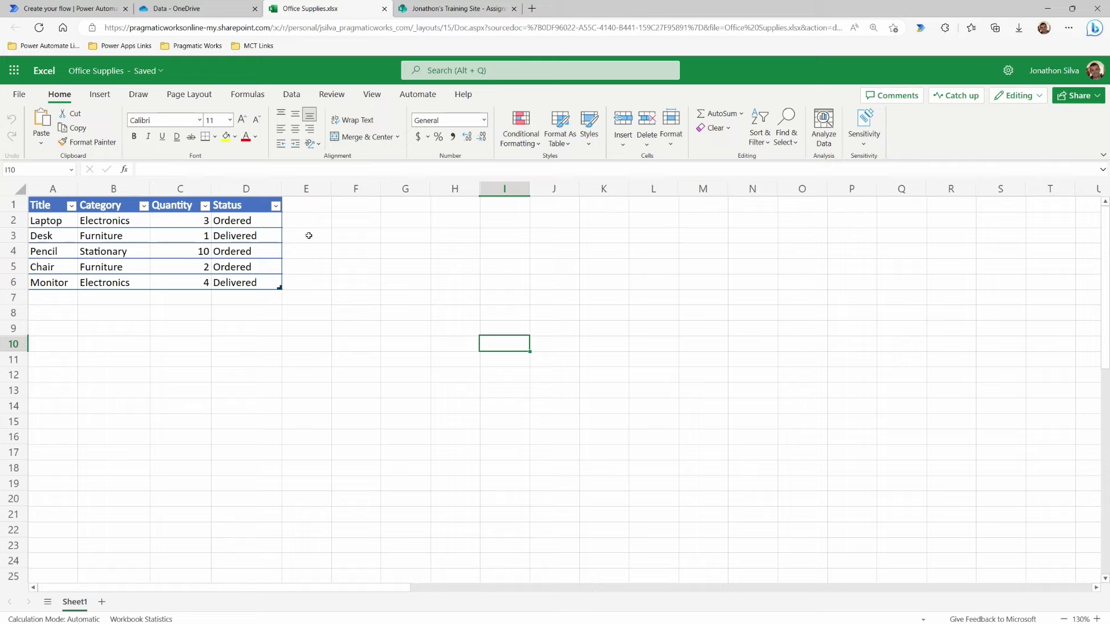
{"action": "left_click", "coordinate": [26, 7]}
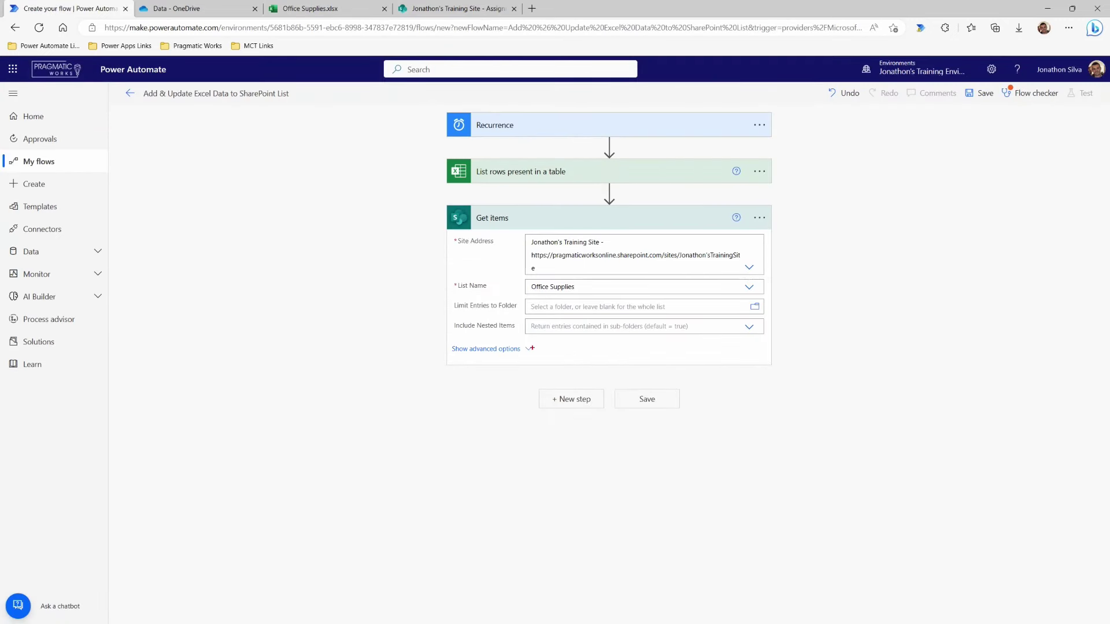
Show the advanced options of Get items and set Filter Query to Title eq '', with the Excel Title dynamic content between the quotes.
{"action": "left_click_drag", "start_coordinate": [548, 343], "coordinate": [533, 349]}
{"action": "key", "text": "Escape"}
{"action": "left_click", "coordinate": [528, 348]}
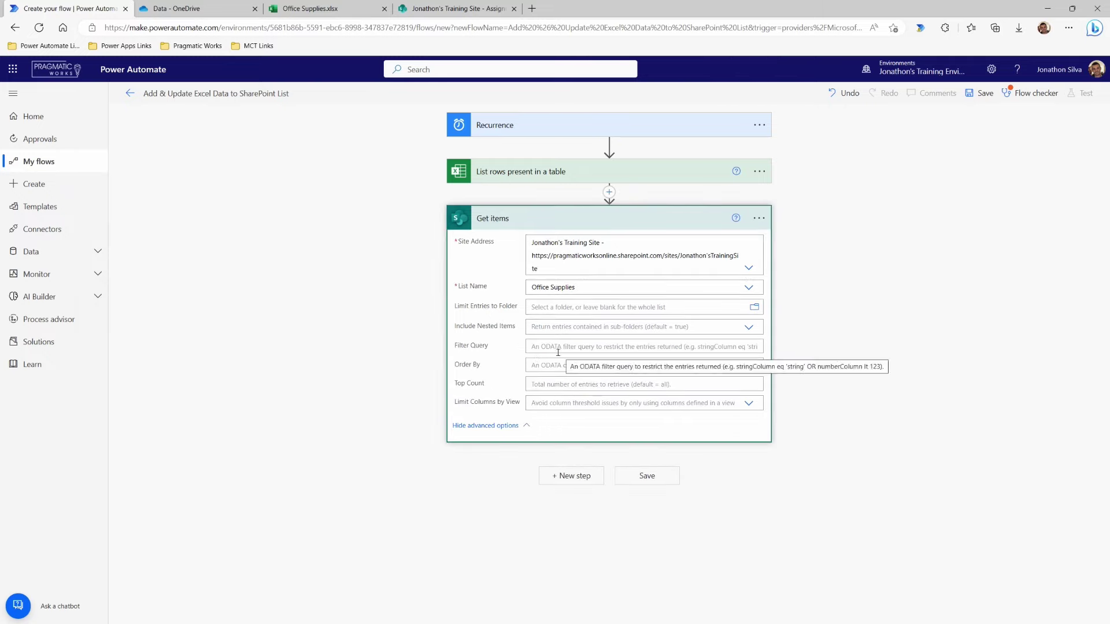
{"action": "left_click", "coordinate": [627, 347]}
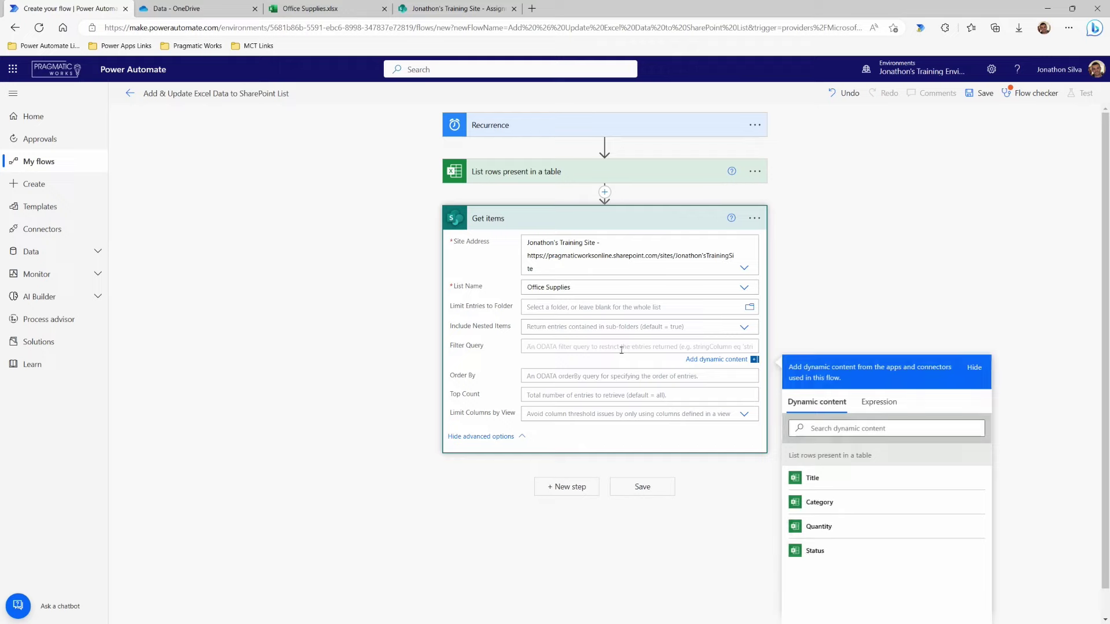
{"action": "type", "text": "Title"}
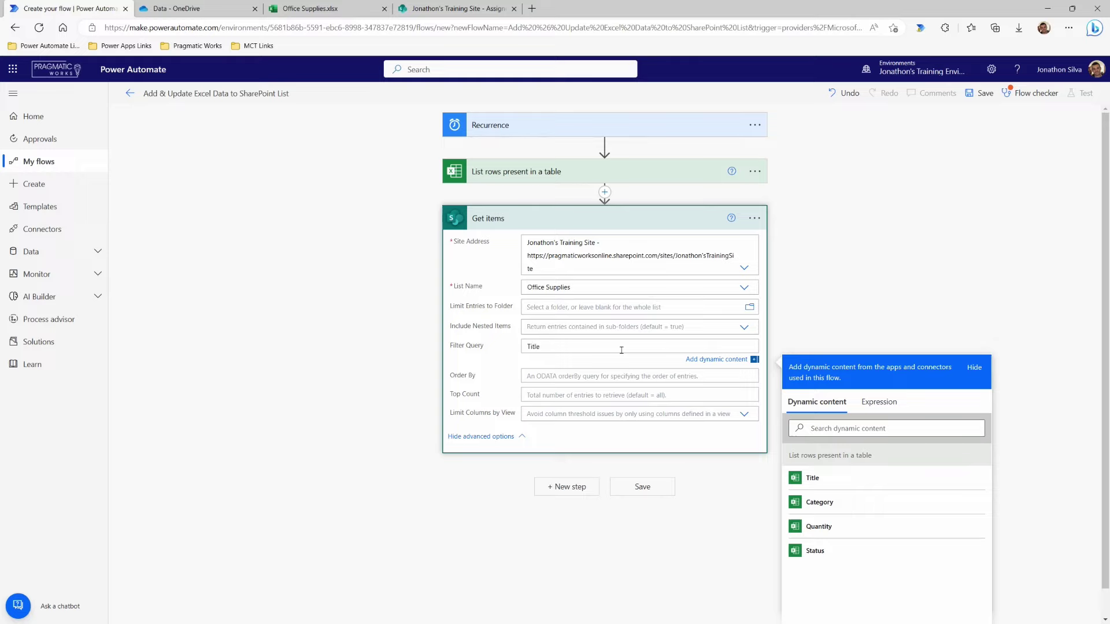
{"action": "type", "text": " eq"}
{"action": "left_click_drag", "start_coordinate": [783, 464], "coordinate": [848, 489]}
{"action": "left_click_drag", "start_coordinate": [561, 351], "coordinate": [783, 463]}
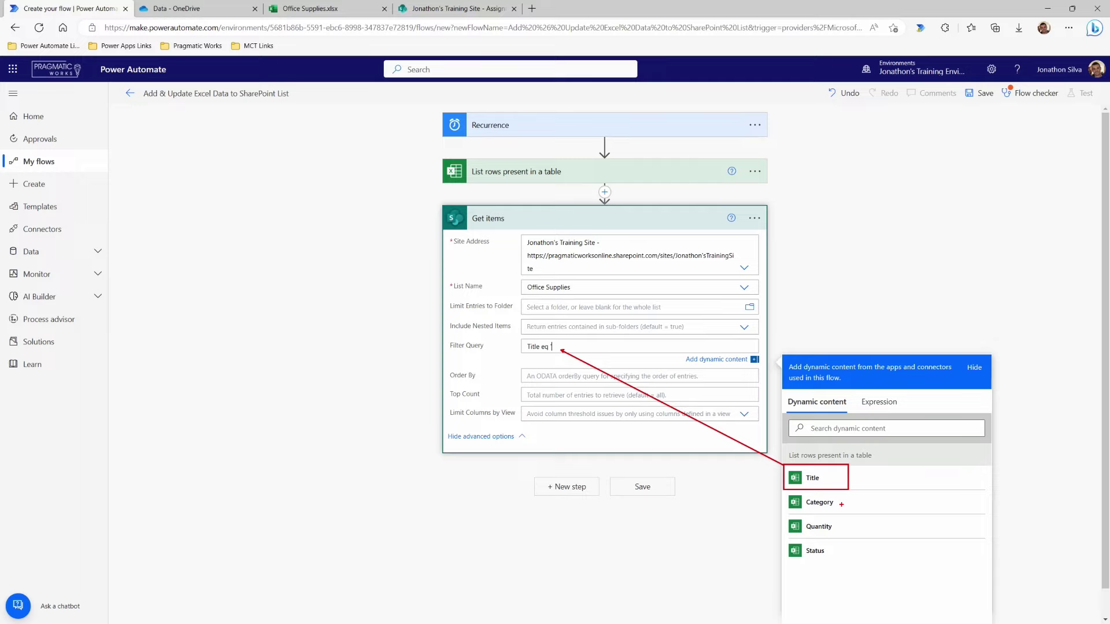
{"action": "left_click", "coordinate": [830, 481]}
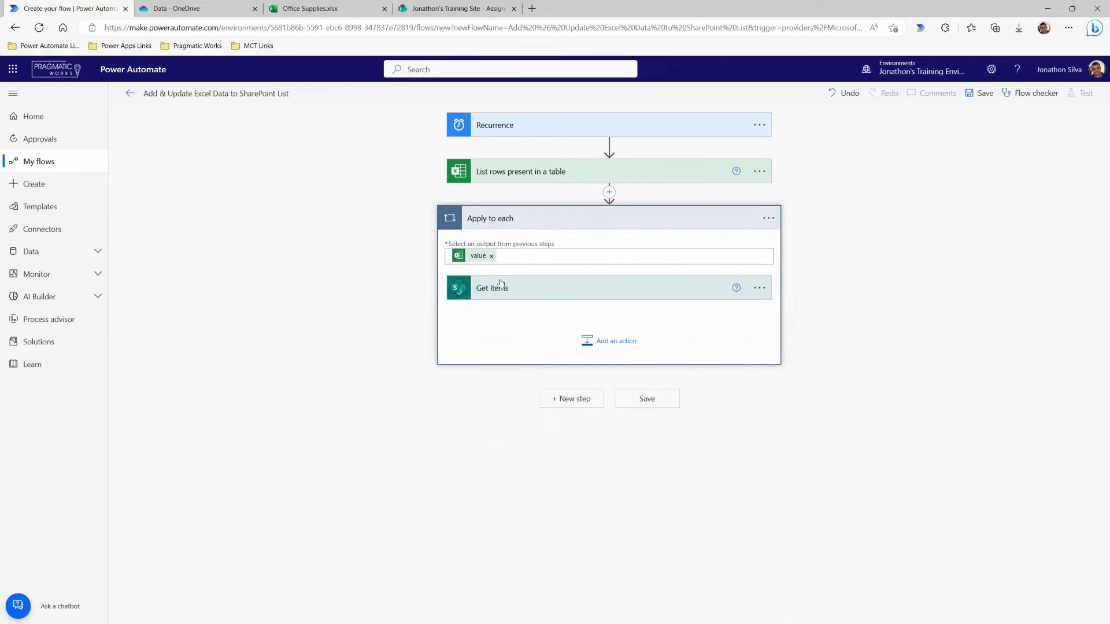
{"action": "left_click_drag", "start_coordinate": [463, 225], "coordinate": [520, 225]}
{"action": "key", "text": "Escape"}
{"action": "left_click", "coordinate": [553, 294]}
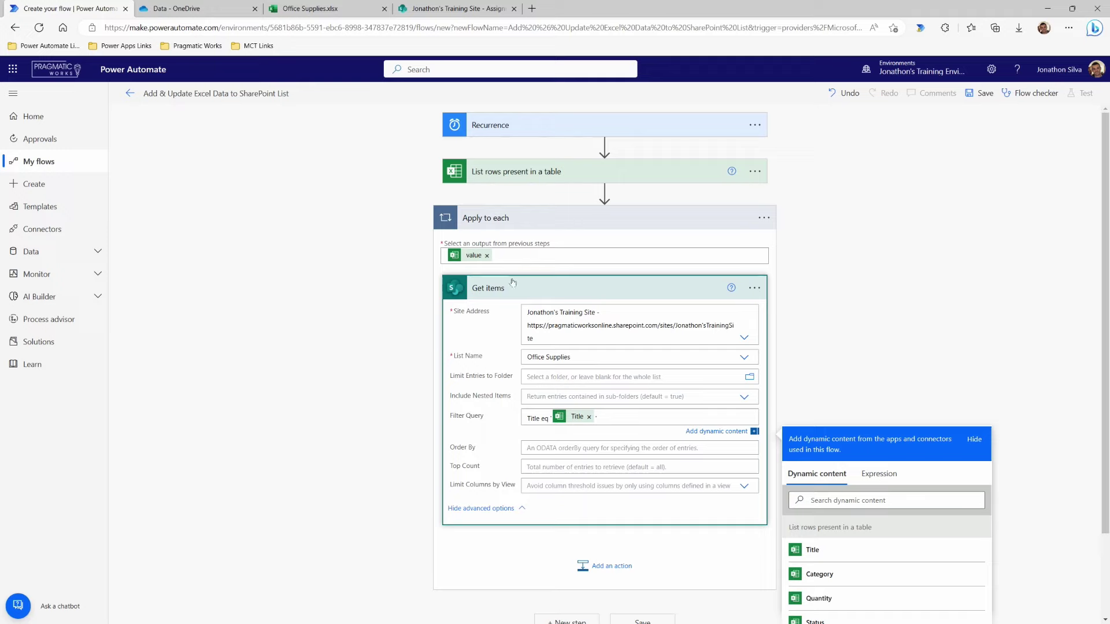
Check the Apply to each output and the Get items filter query, and collapse the Get items action.
{"action": "left_click_drag", "start_coordinate": [429, 236], "coordinate": [568, 268]}
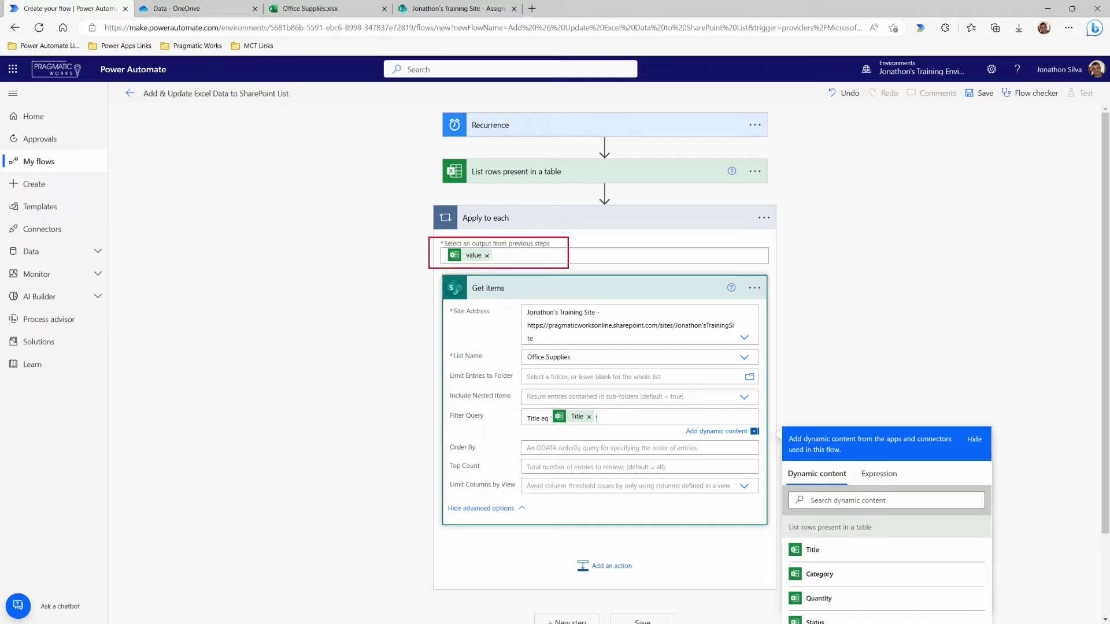
{"action": "left_click_drag", "start_coordinate": [384, 255], "coordinate": [438, 255]}
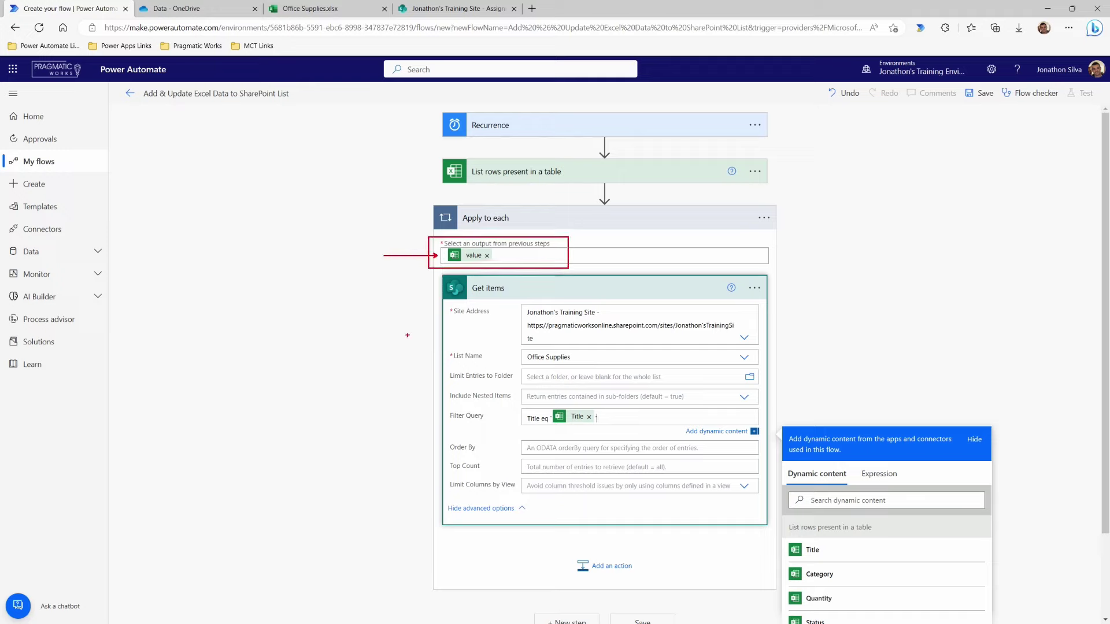
{"action": "key", "text": "Escape"}
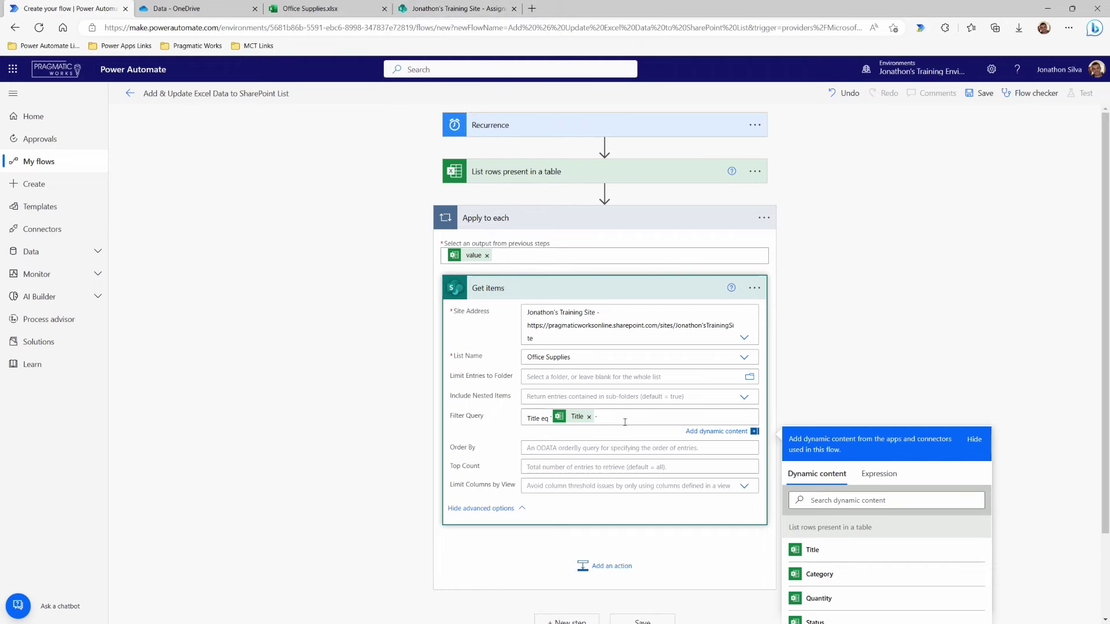
{"action": "scroll", "coordinate": [623, 280], "scroll_direction": "down", "scroll_amount": 3}
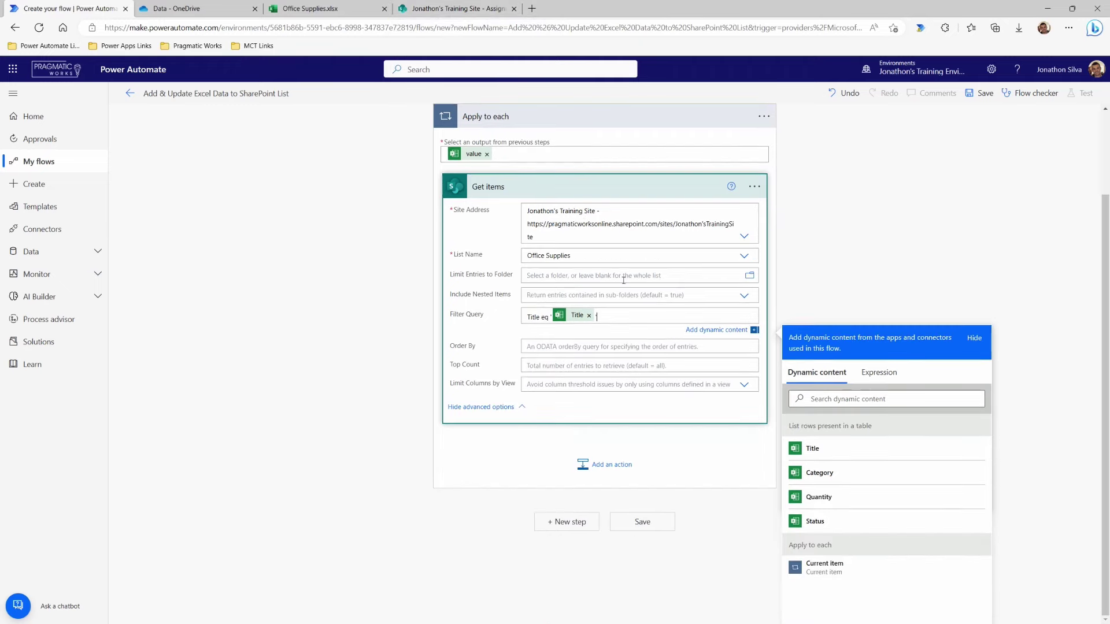
{"action": "left_click", "coordinate": [571, 188]}
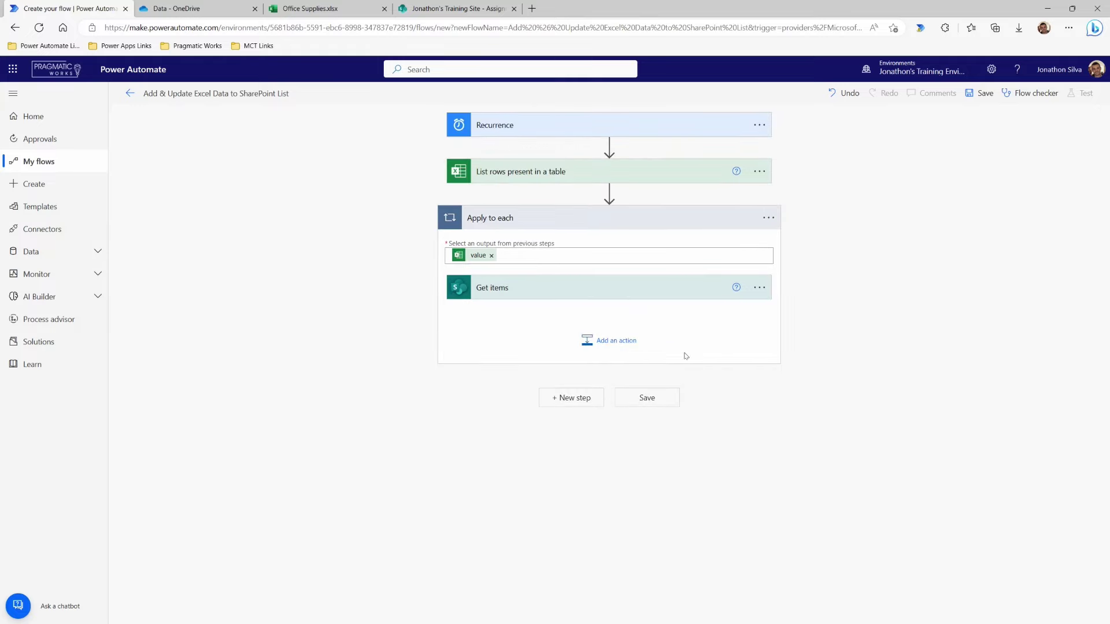
Add a Condition control after Get items inside the Apply to each loop.
{"action": "left_click", "coordinate": [613, 349]}
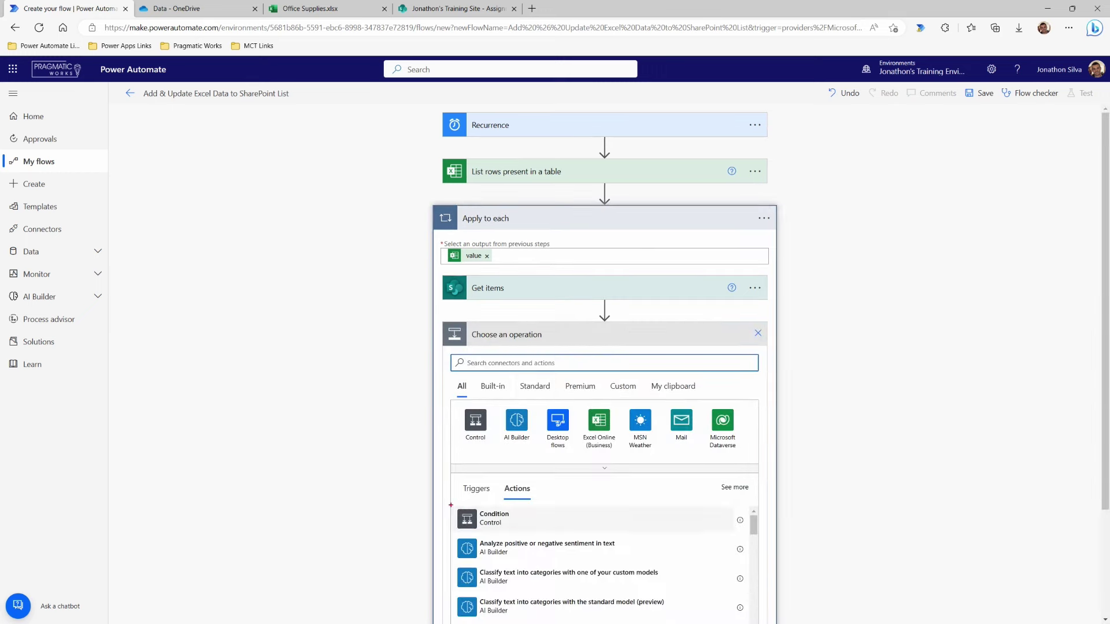
{"action": "mouse_move", "coordinate": [450, 505]}
{"action": "left_mouse_down"}
{"action": "mouse_move", "coordinate": [508, 533]}
{"action": "mouse_move", "coordinate": [532, 528]}
{"action": "left_mouse_up"}
{"action": "left_click", "coordinate": [523, 520]}
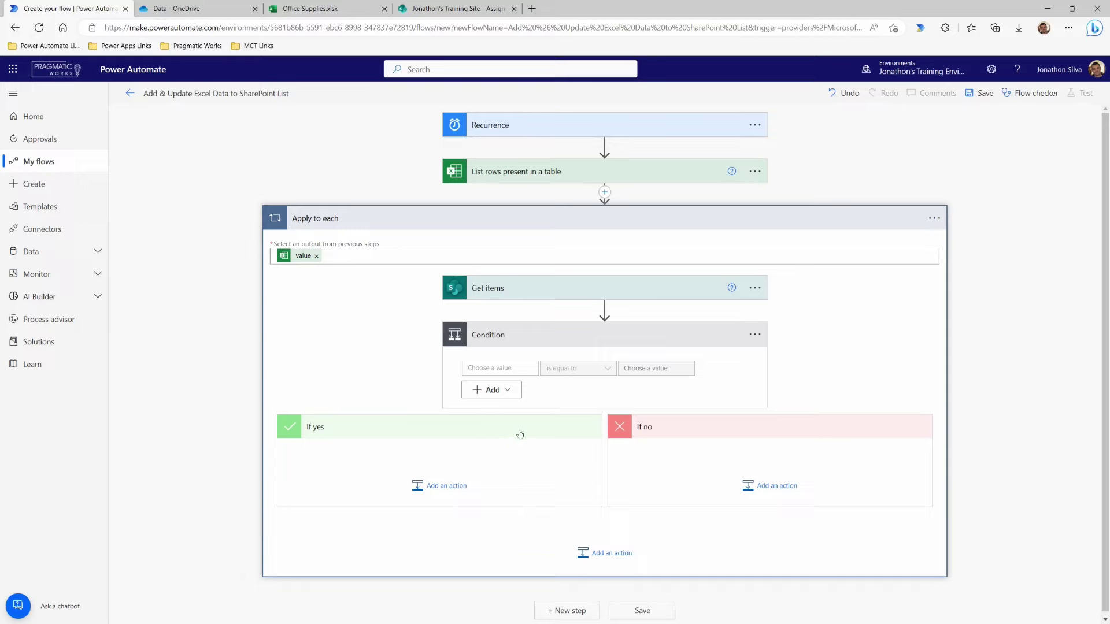
Set the condition's first value to the expression length(outputs('Get_items')?['body/value']), using the value output of Get items.
{"action": "left_click", "coordinate": [495, 367]}
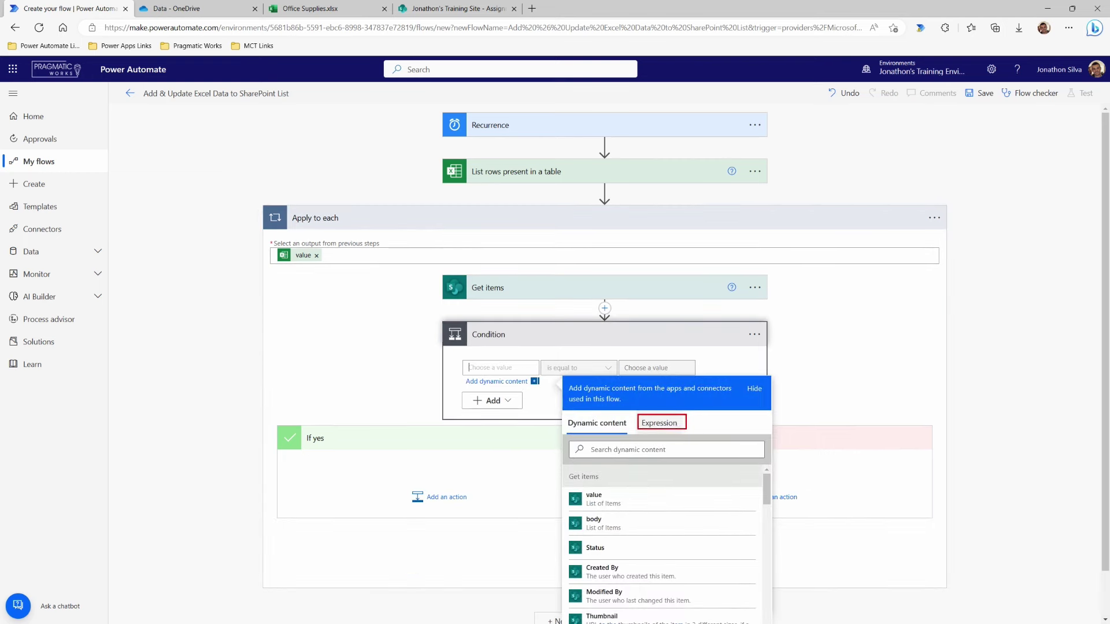
{"action": "left_click", "coordinate": [658, 423]}
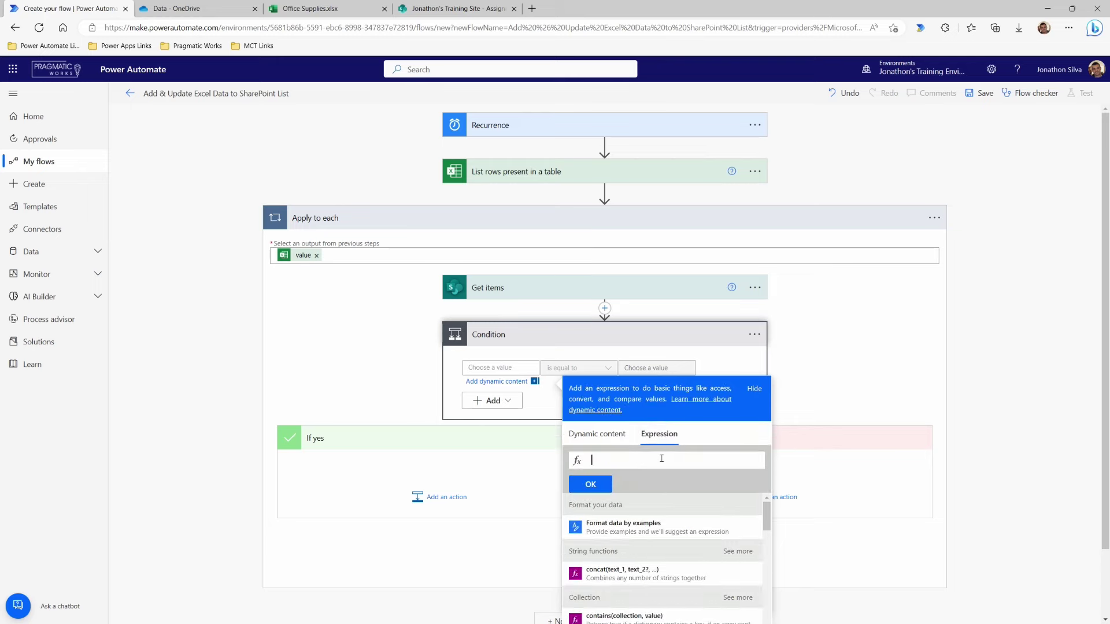
{"action": "type", "text": "length("}
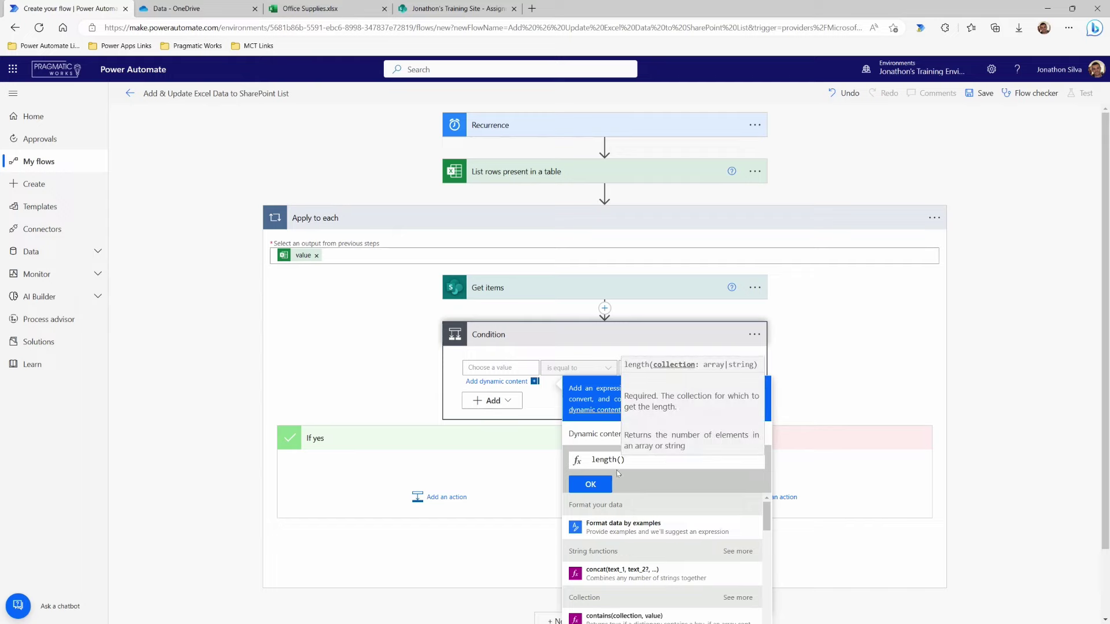
{"action": "left_click", "coordinate": [604, 440]}
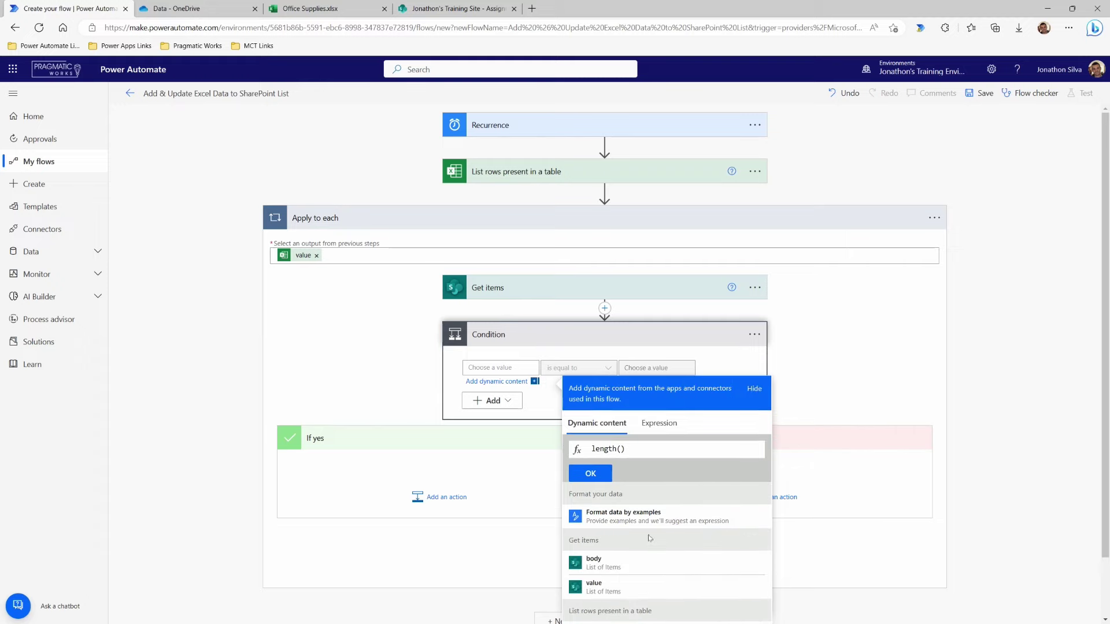
{"action": "scroll", "coordinate": [648, 535], "scroll_direction": "down", "scroll_amount": 1}
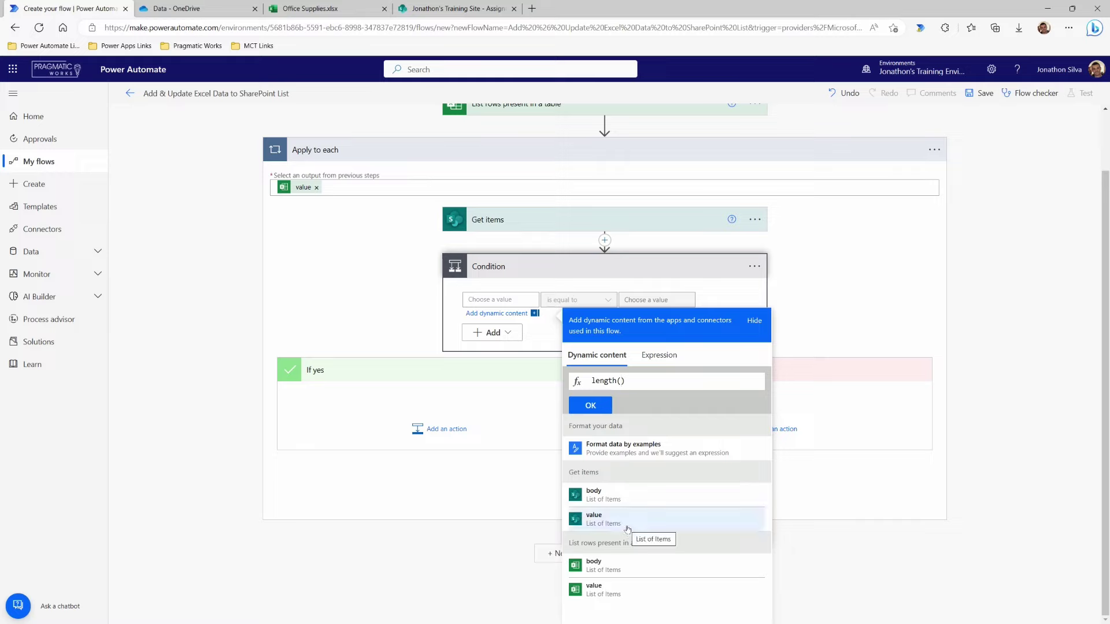
{"action": "left_click", "coordinate": [627, 527]}
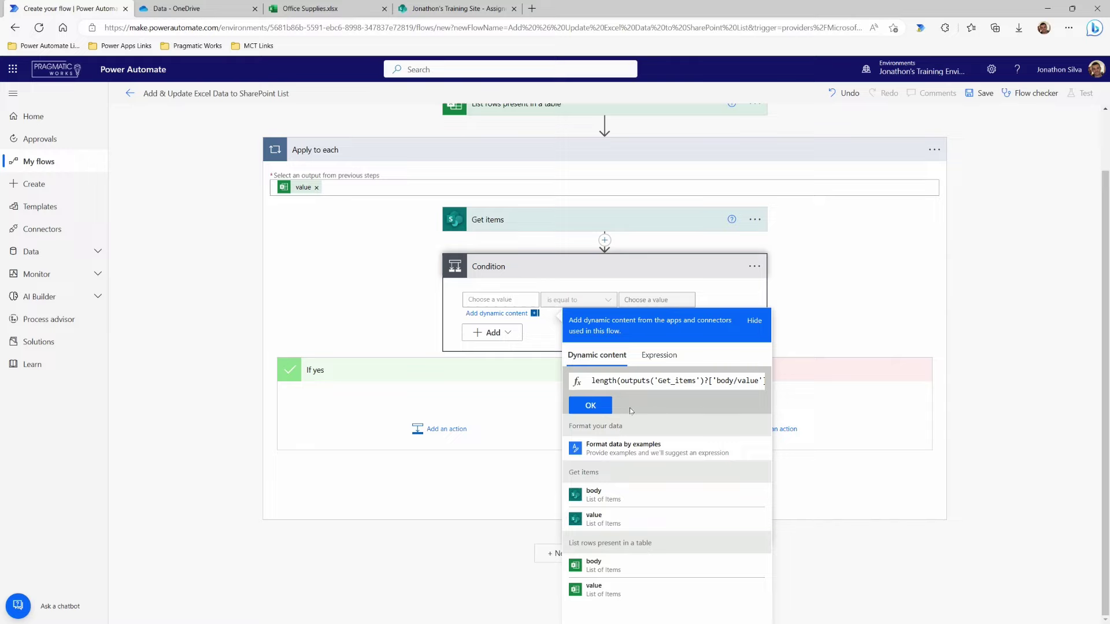
{"action": "left_click", "coordinate": [590, 407]}
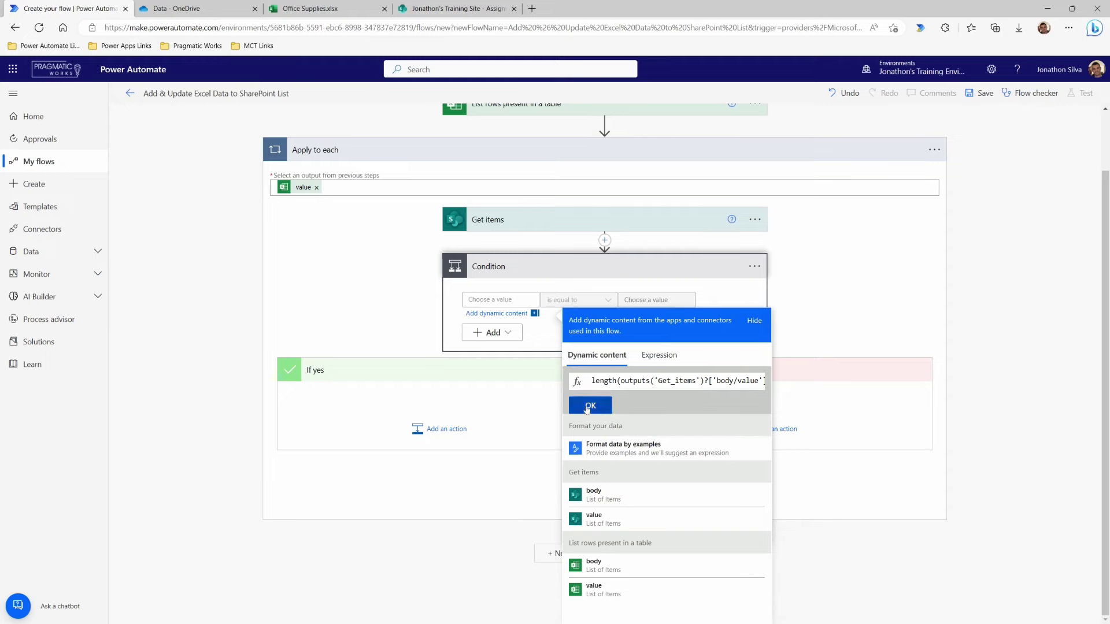
Set the condition's operator to is greater than and its comparison value to 0.
{"action": "left_click", "coordinate": [607, 315]}
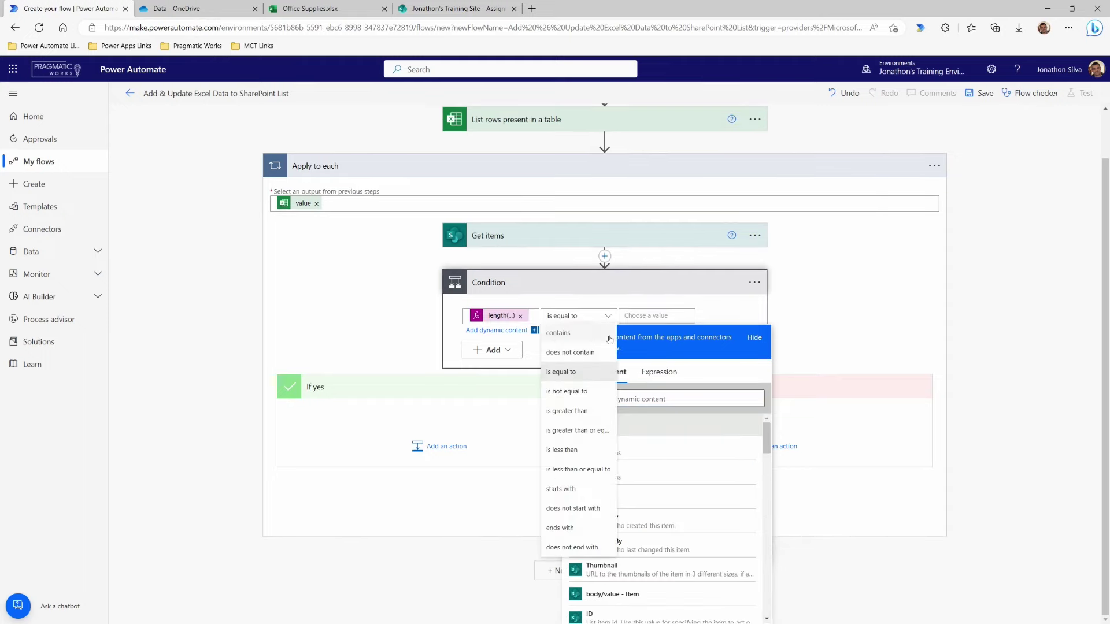
{"action": "left_click", "coordinate": [569, 411]}
{"action": "scroll", "coordinate": [662, 324], "scroll_direction": "up", "scroll_amount": 1}
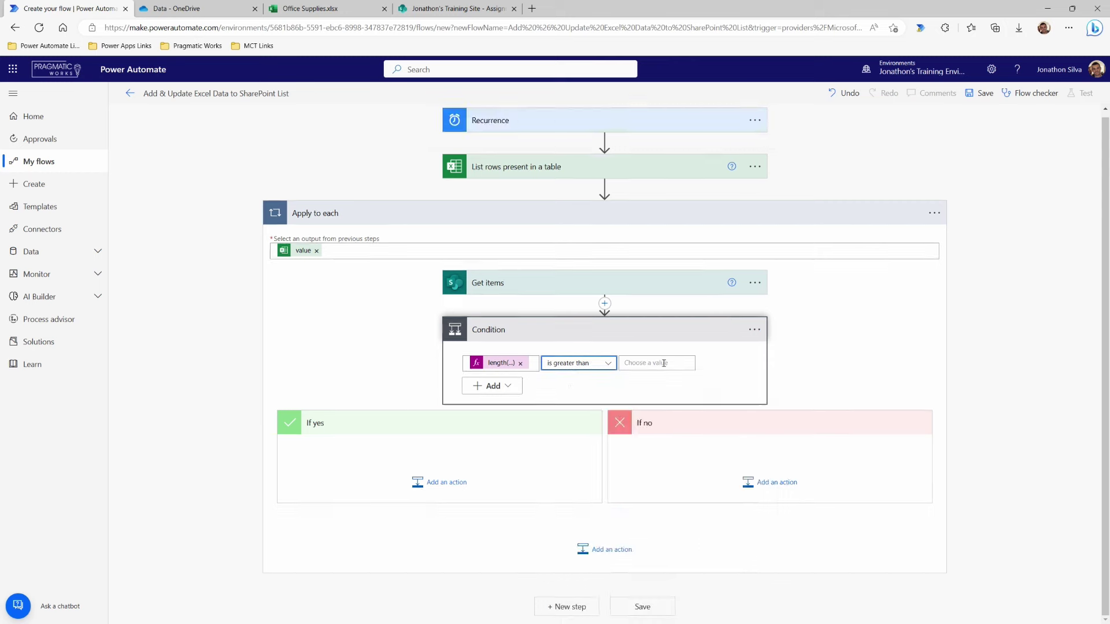
{"action": "left_click", "coordinate": [668, 364]}
{"action": "type", "text": "0"}
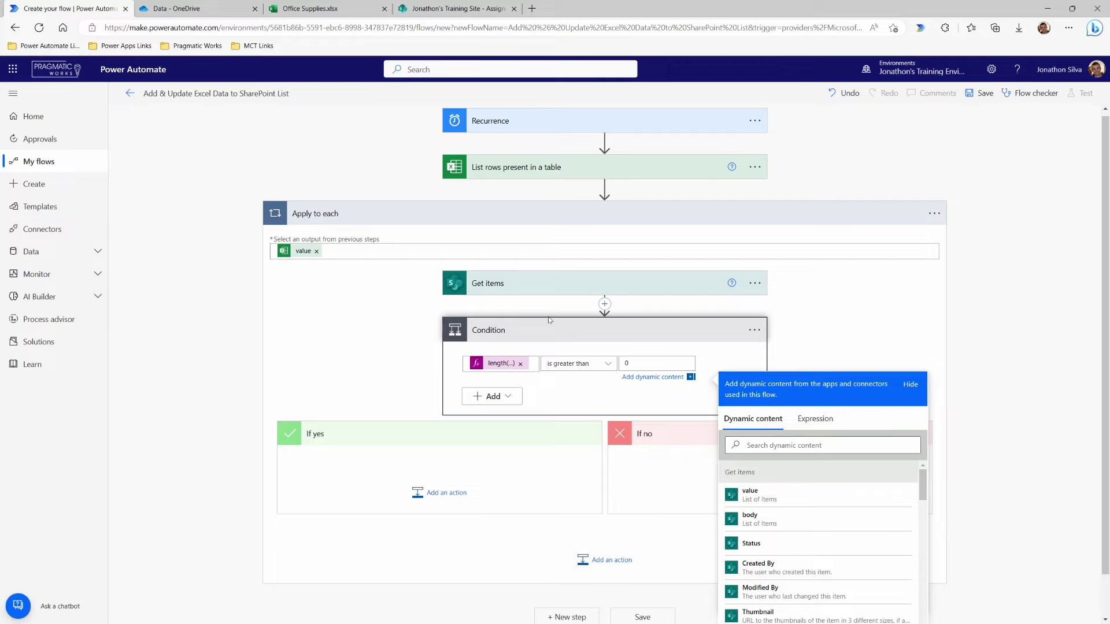
{"action": "left_click", "coordinate": [435, 484]}
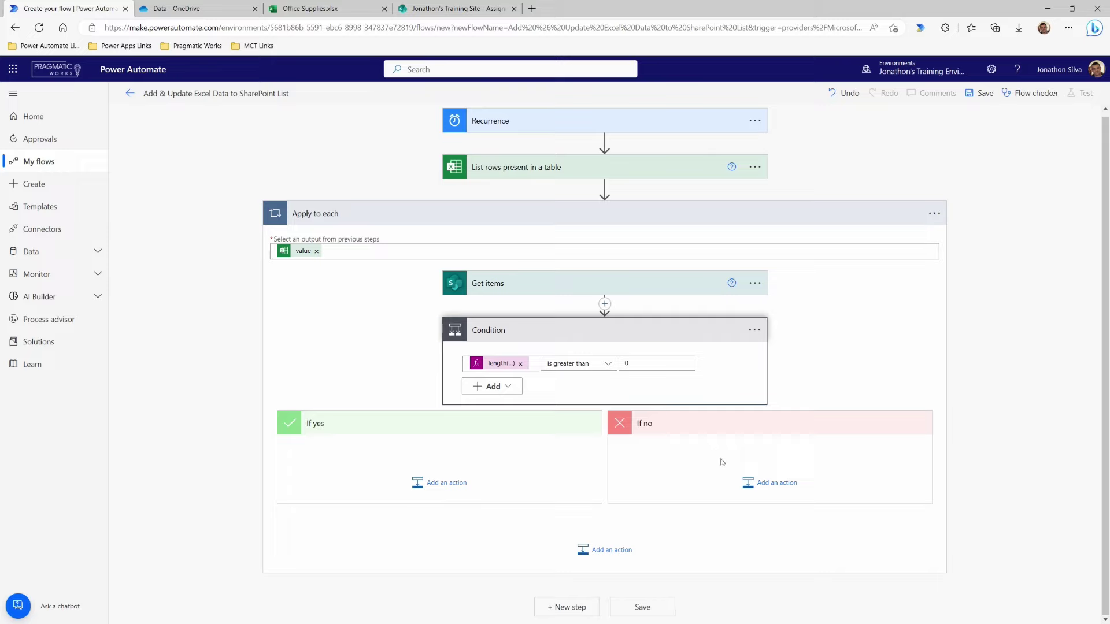
Search the connectors for "sharepoint" and add the SharePoint Update item action to the If yes branch.
{"action": "left_click", "coordinate": [454, 484]}
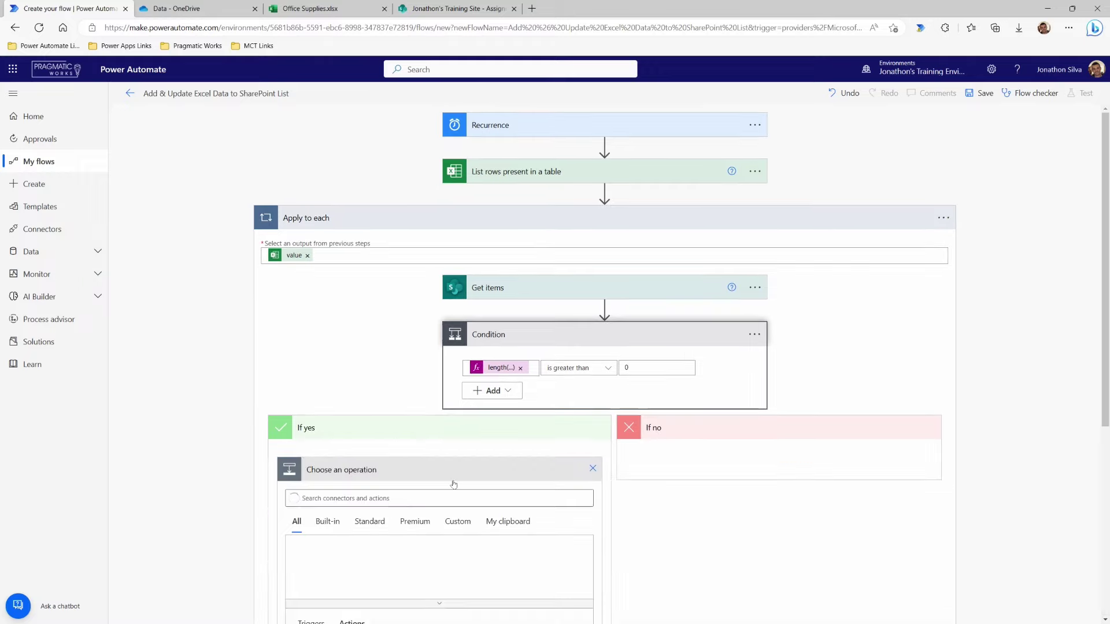
{"action": "scroll", "coordinate": [624, 430], "scroll_direction": "down", "scroll_amount": 2}
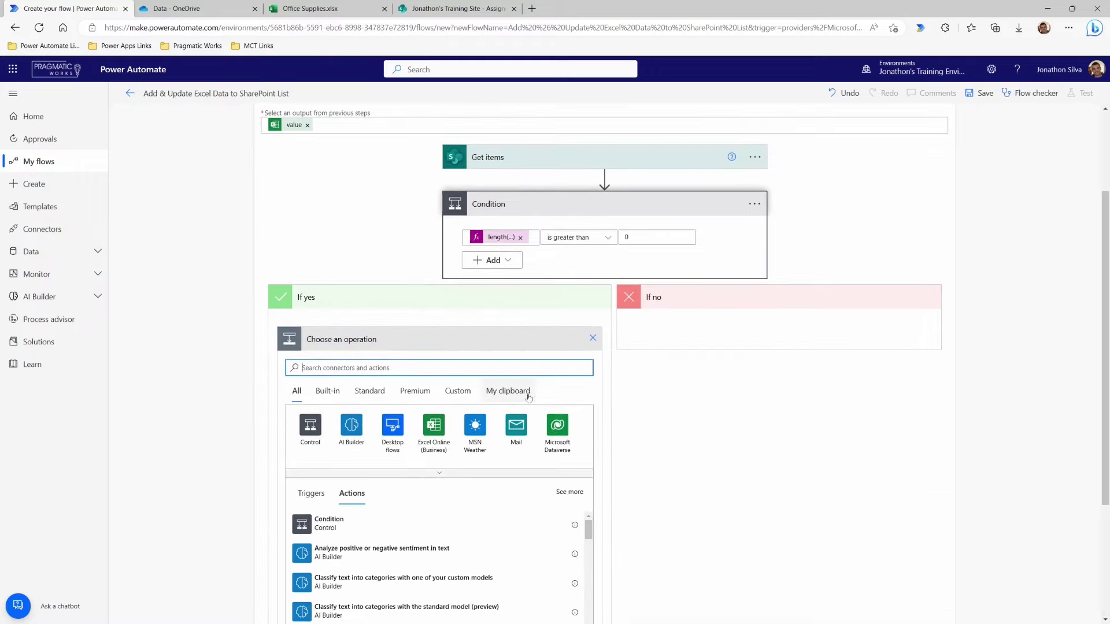
{"action": "type", "text": "sharepoint"}
{"action": "scroll", "coordinate": [601, 485], "scroll_direction": "down", "scroll_amount": 2}
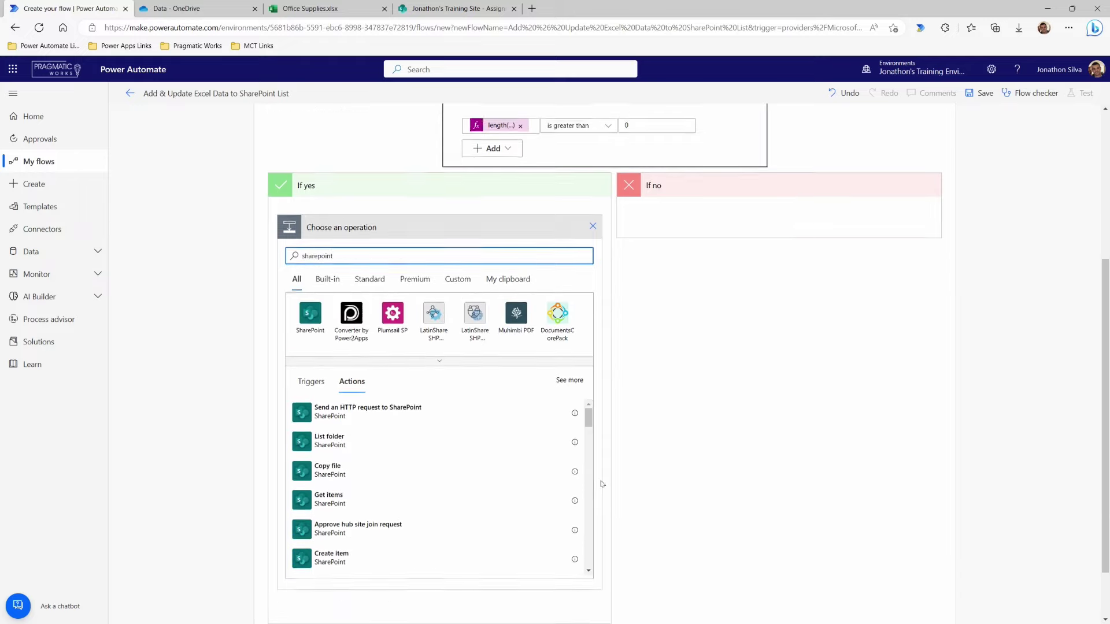
{"action": "scroll", "coordinate": [440, 428], "scroll_direction": "down", "scroll_amount": 6}
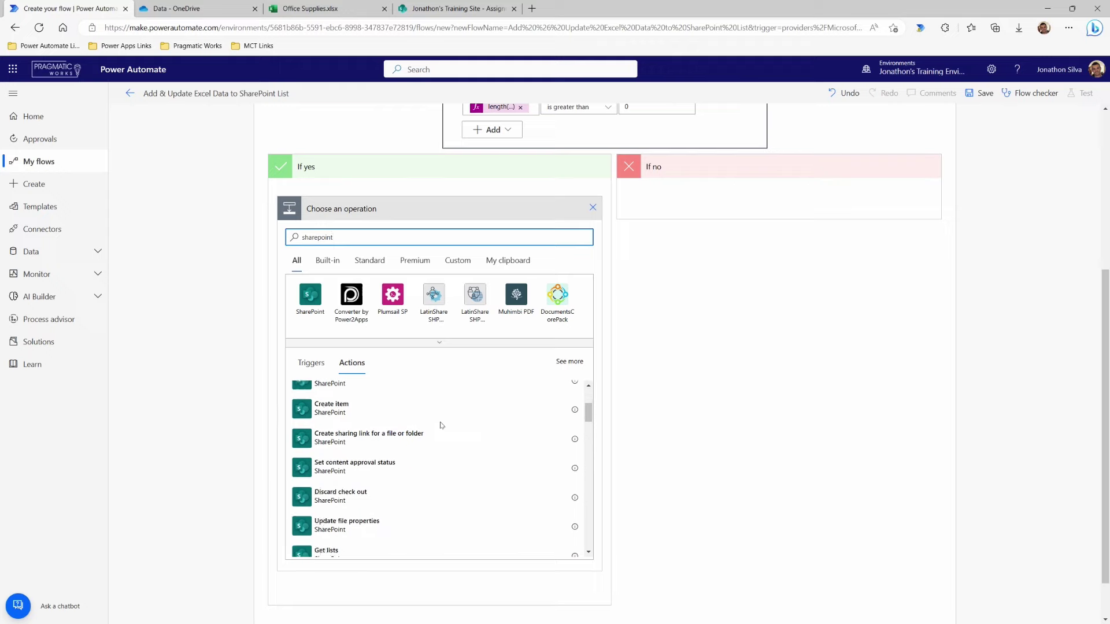
{"action": "scroll", "coordinate": [440, 424], "scroll_direction": "down", "scroll_amount": 8}
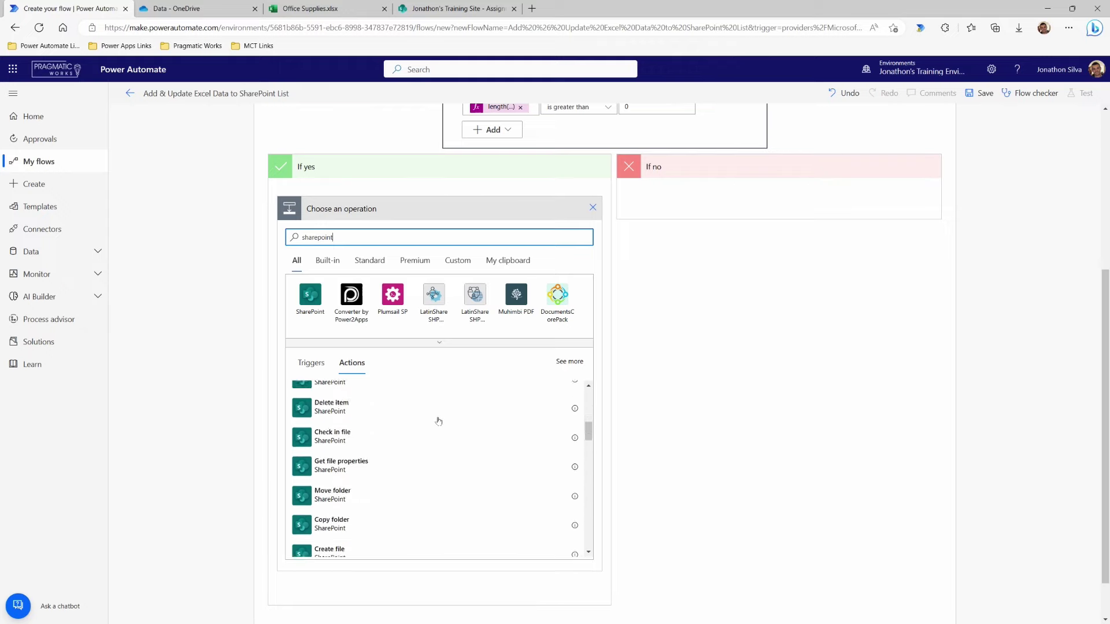
{"action": "scroll", "coordinate": [440, 422], "scroll_direction": "down", "scroll_amount": 8}
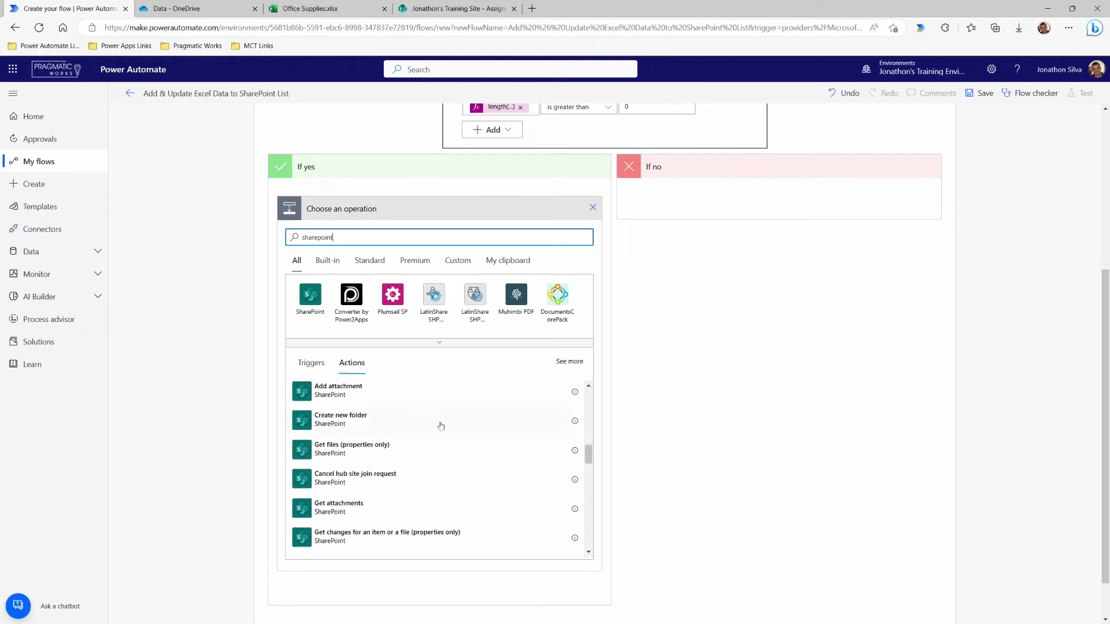
{"action": "scroll", "coordinate": [440, 428], "scroll_direction": "down", "scroll_amount": 8}
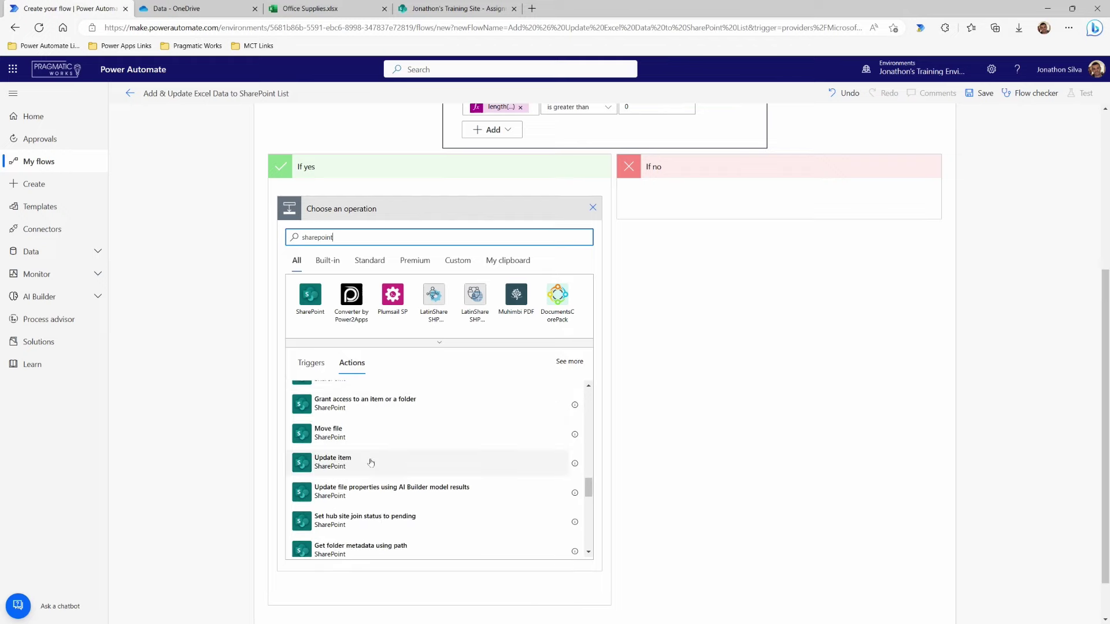
{"action": "left_click_drag", "start_coordinate": [286, 448], "coordinate": [360, 475]}
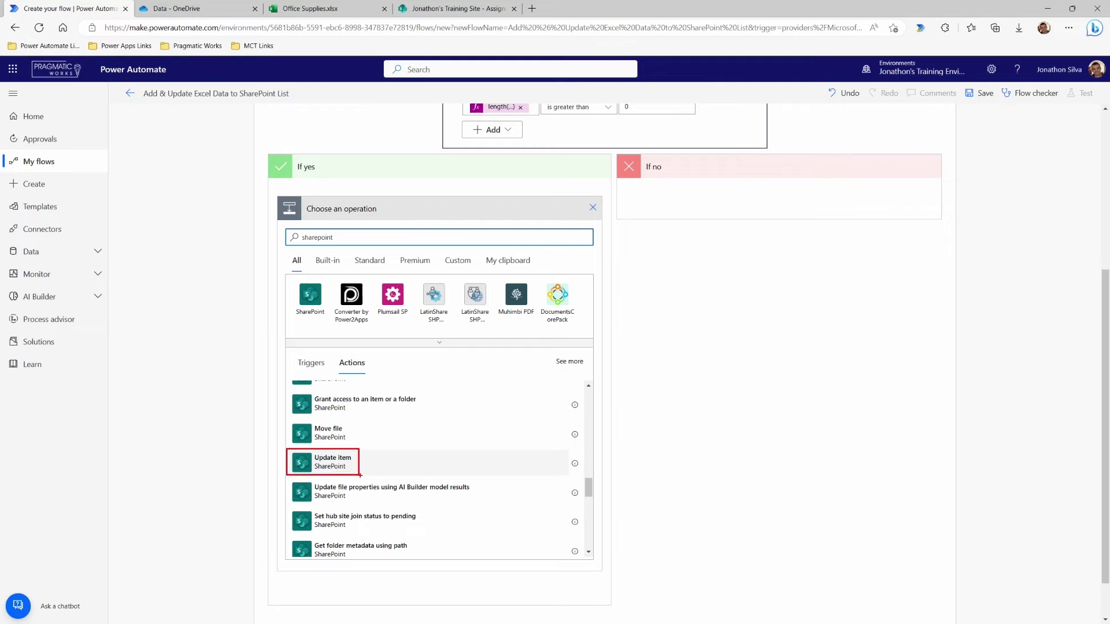
{"action": "left_click", "coordinate": [356, 466]}
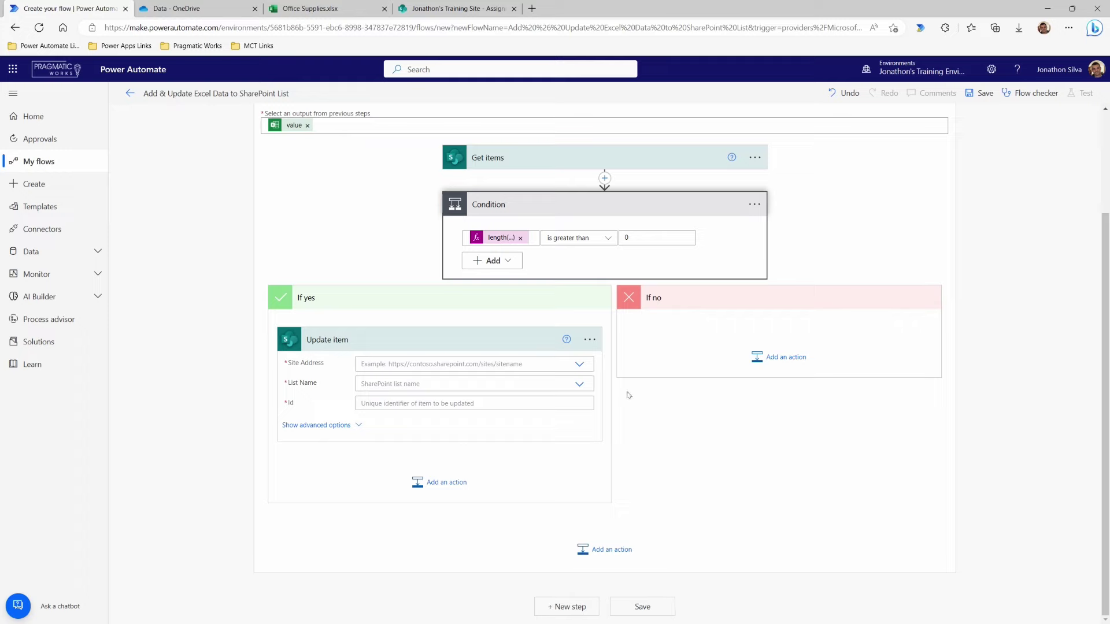
Point Update item to the training site's Office Supplies list and set Id to the ID dynamic content from Get items.
{"action": "scroll", "coordinate": [629, 394], "scroll_direction": "up", "scroll_amount": 2}
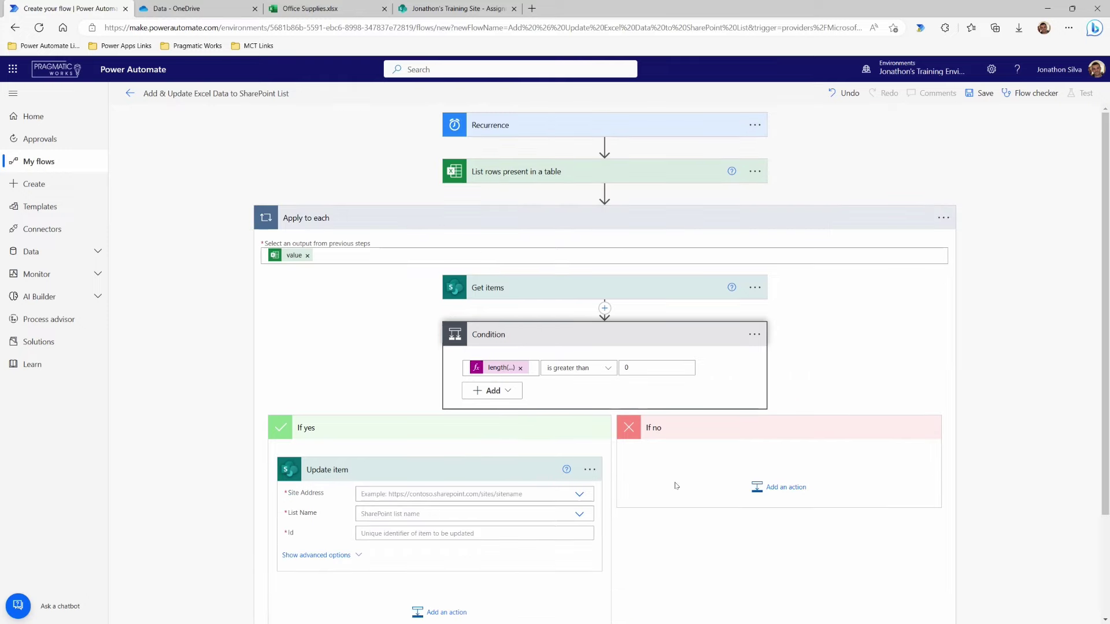
{"action": "scroll", "coordinate": [581, 358], "scroll_direction": "down", "scroll_amount": 2}
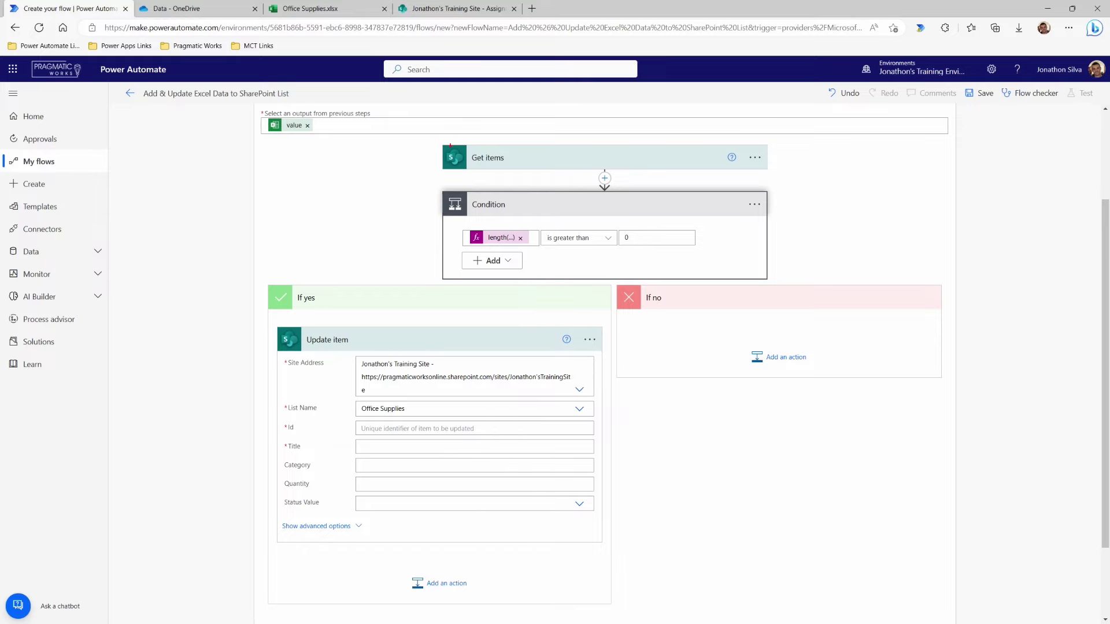
{"action": "mouse_move", "coordinate": [430, 138]}
{"action": "left_mouse_down"}
{"action": "mouse_move", "coordinate": [751, 184]}
{"action": "mouse_move", "coordinate": [773, 174]}
{"action": "left_mouse_up"}
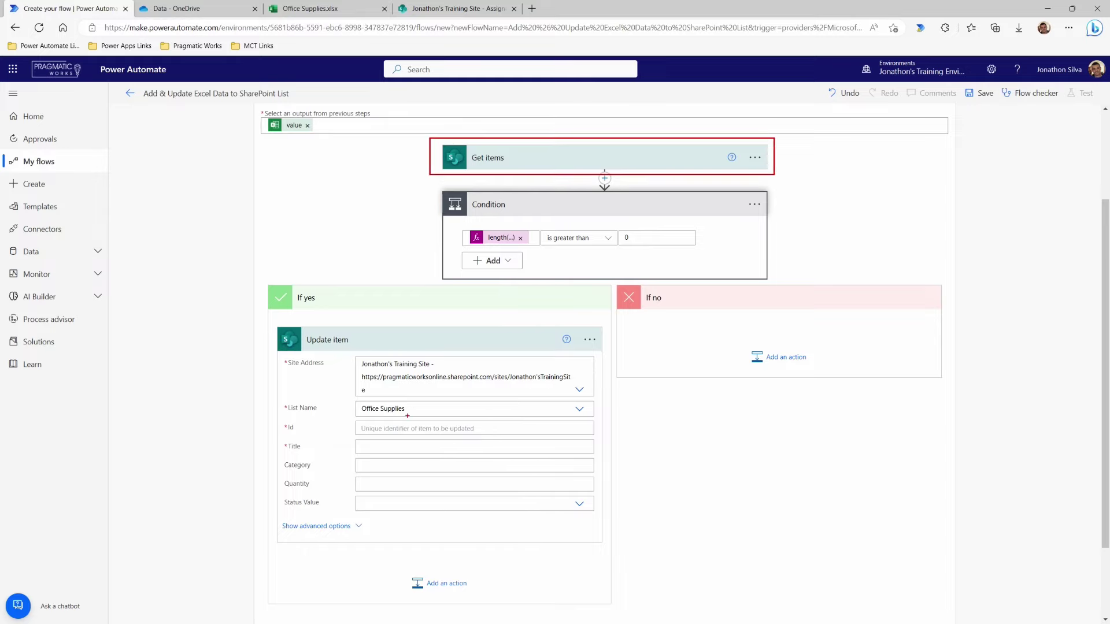
{"action": "left_click_drag", "start_coordinate": [398, 426], "coordinate": [431, 176]}
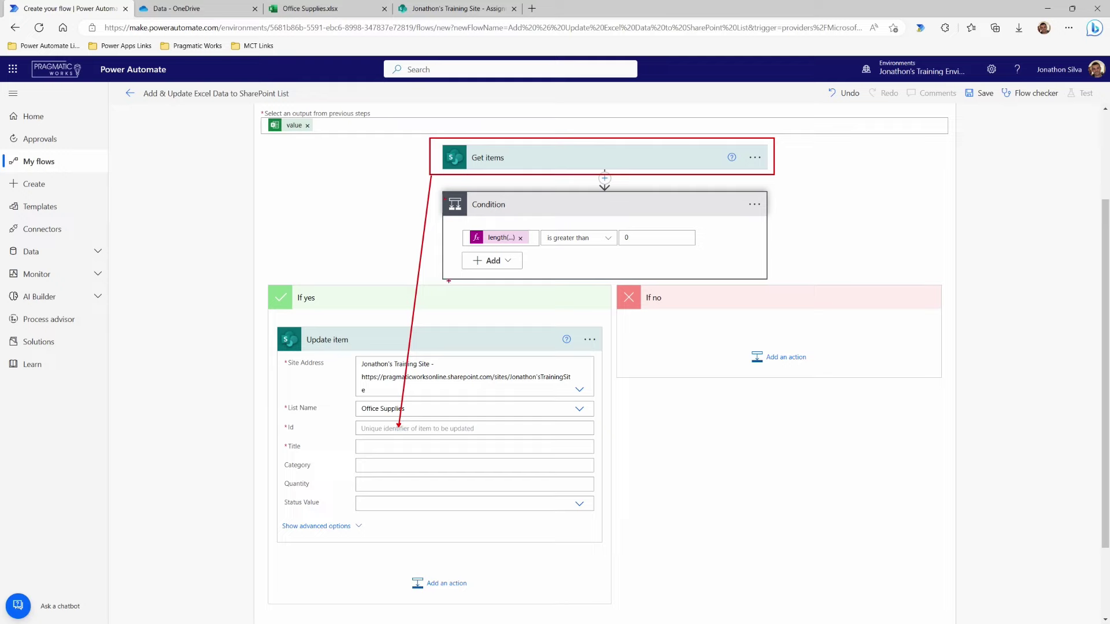
{"action": "key", "text": "Escape"}
{"action": "left_click", "coordinate": [434, 428]}
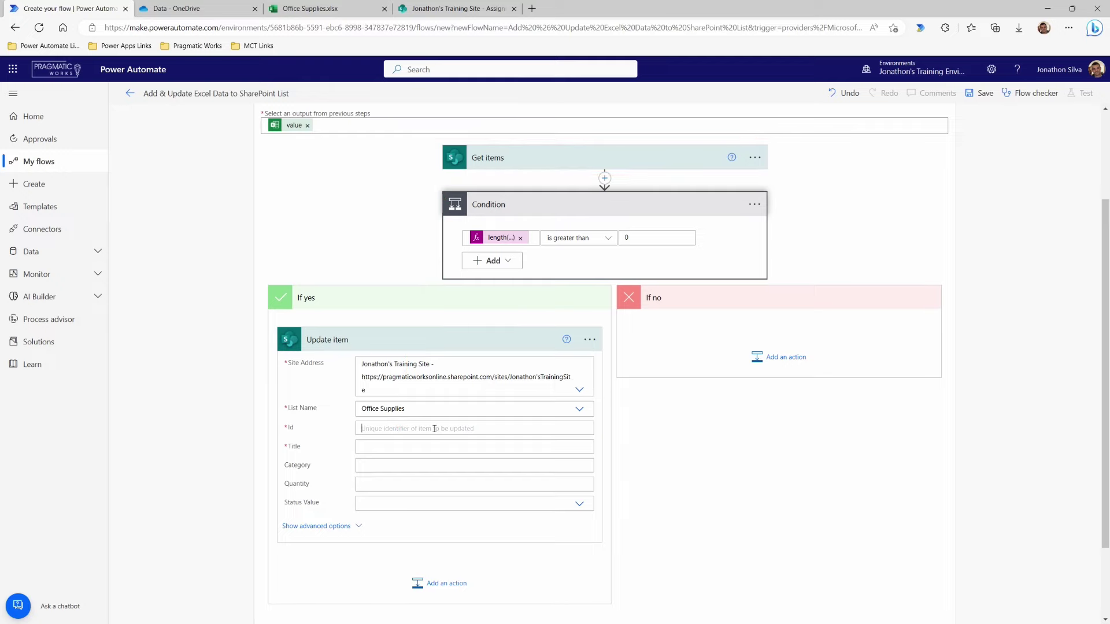
{"action": "scroll", "coordinate": [693, 491], "scroll_direction": "down", "scroll_amount": 2}
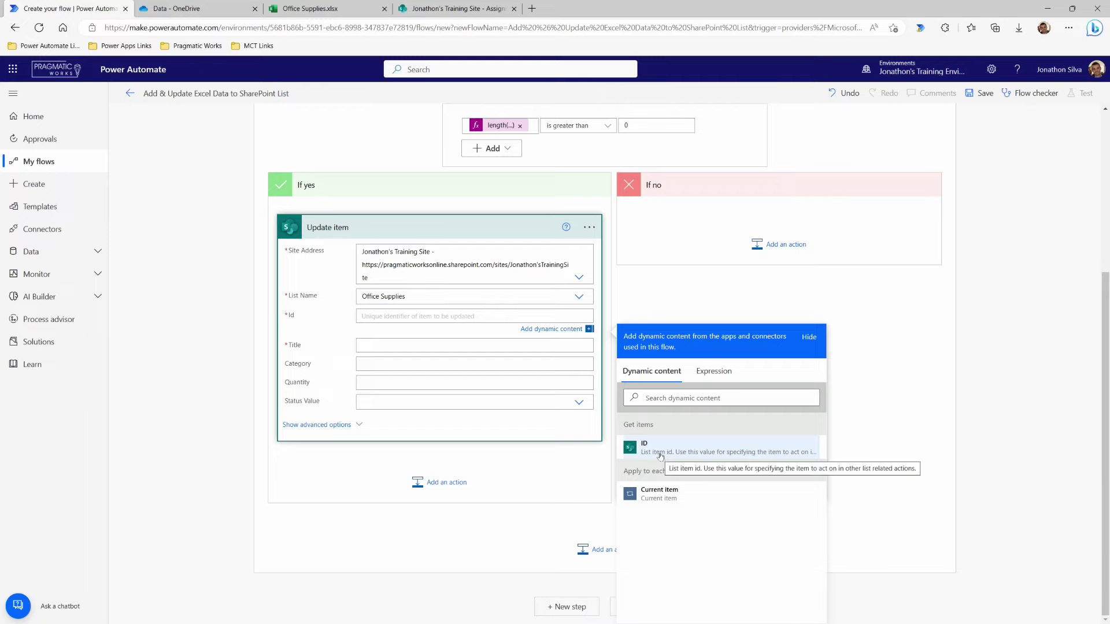
{"action": "left_click", "coordinate": [659, 452]}
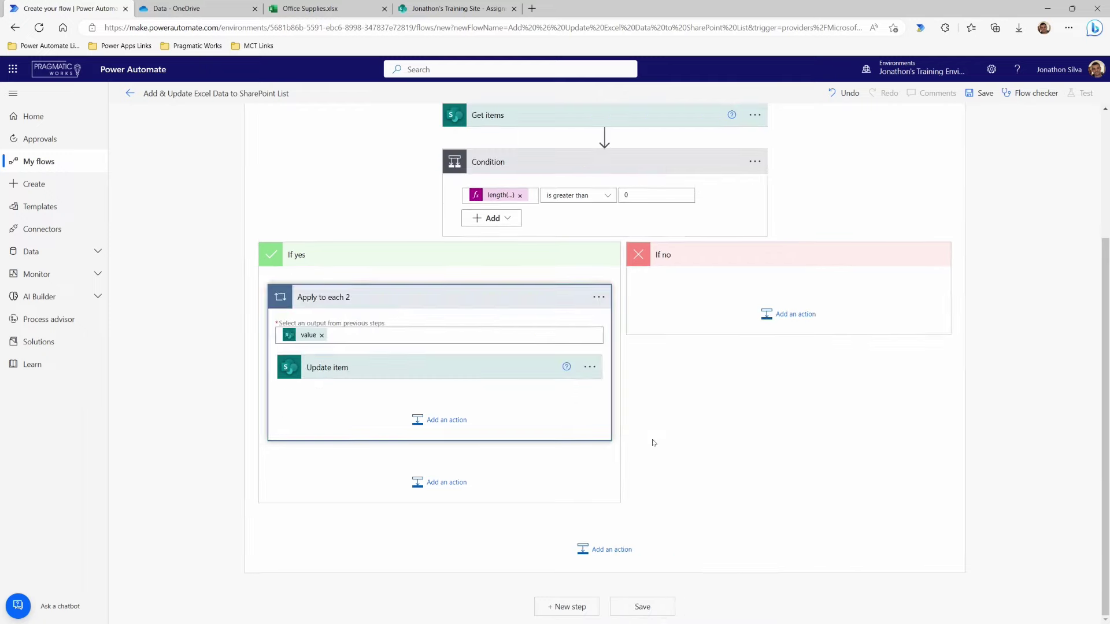
Set the Title of Update item to the Title dynamic content from List rows present in a table.
{"action": "left_click", "coordinate": [378, 375]}
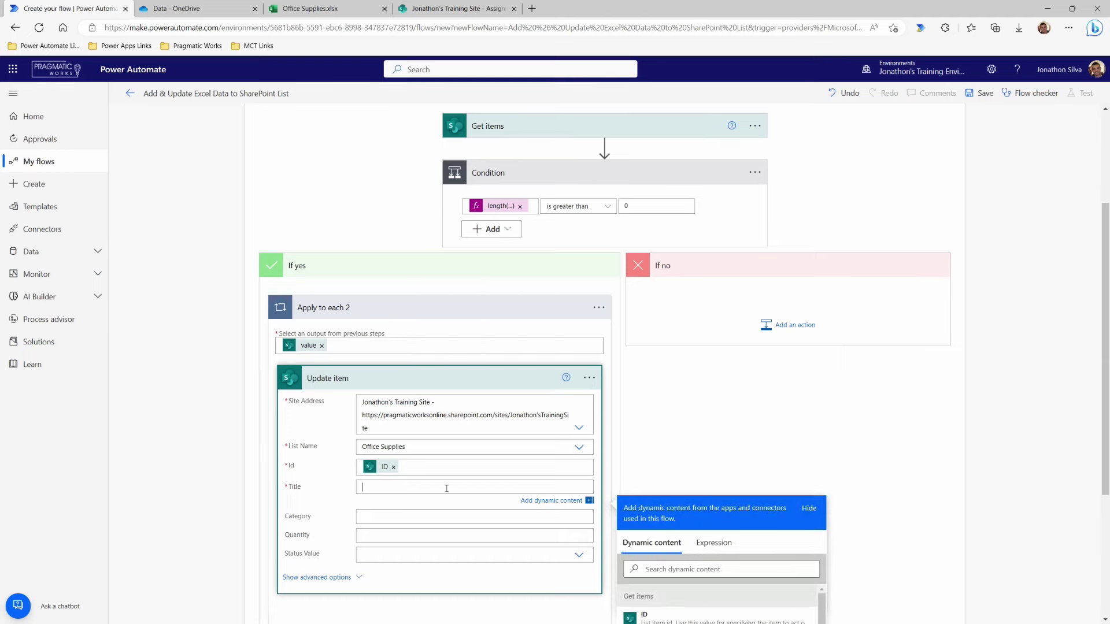
{"action": "scroll", "coordinate": [446, 489], "scroll_direction": "down", "scroll_amount": 3}
{"action": "scroll", "coordinate": [709, 501], "scroll_direction": "down", "scroll_amount": 2}
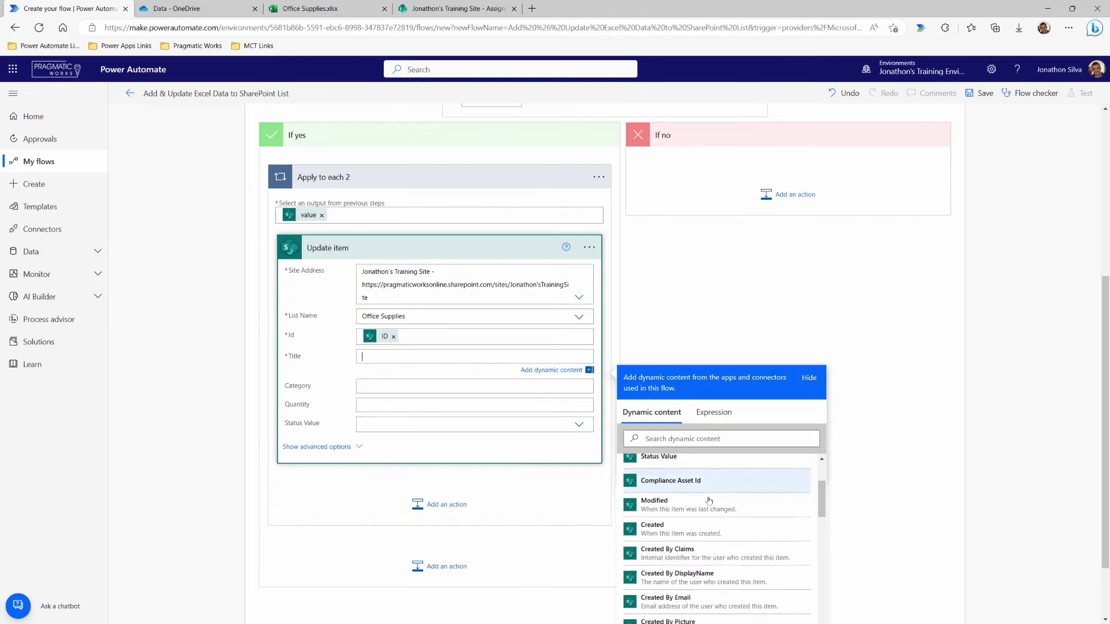
{"action": "scroll", "coordinate": [708, 498], "scroll_direction": "down", "scroll_amount": 4}
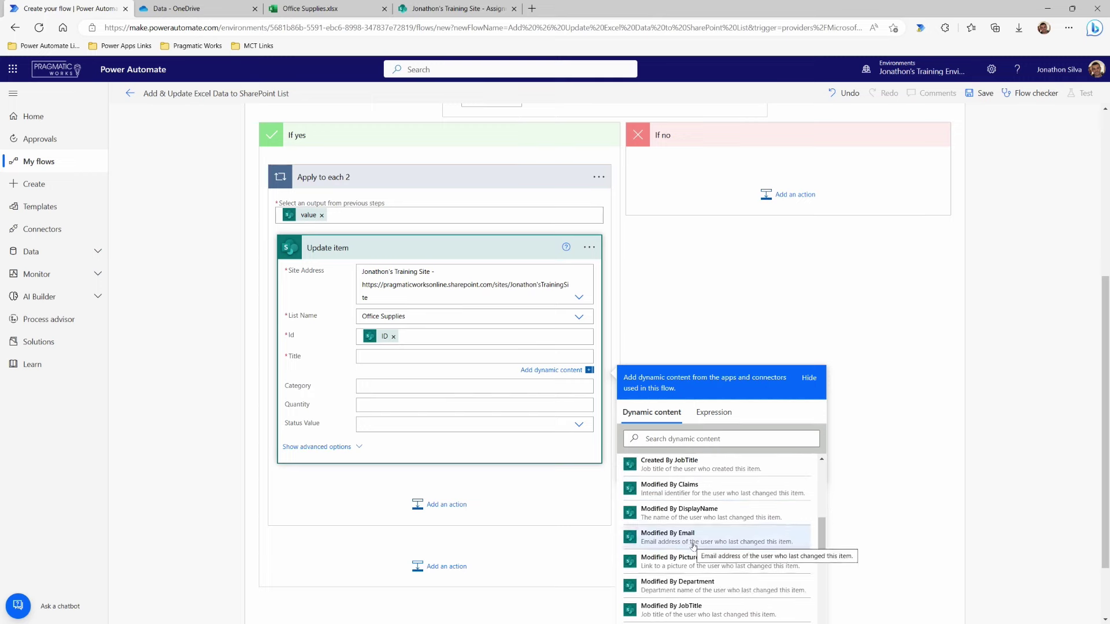
{"action": "scroll", "coordinate": [695, 538], "scroll_direction": "down", "scroll_amount": 6}
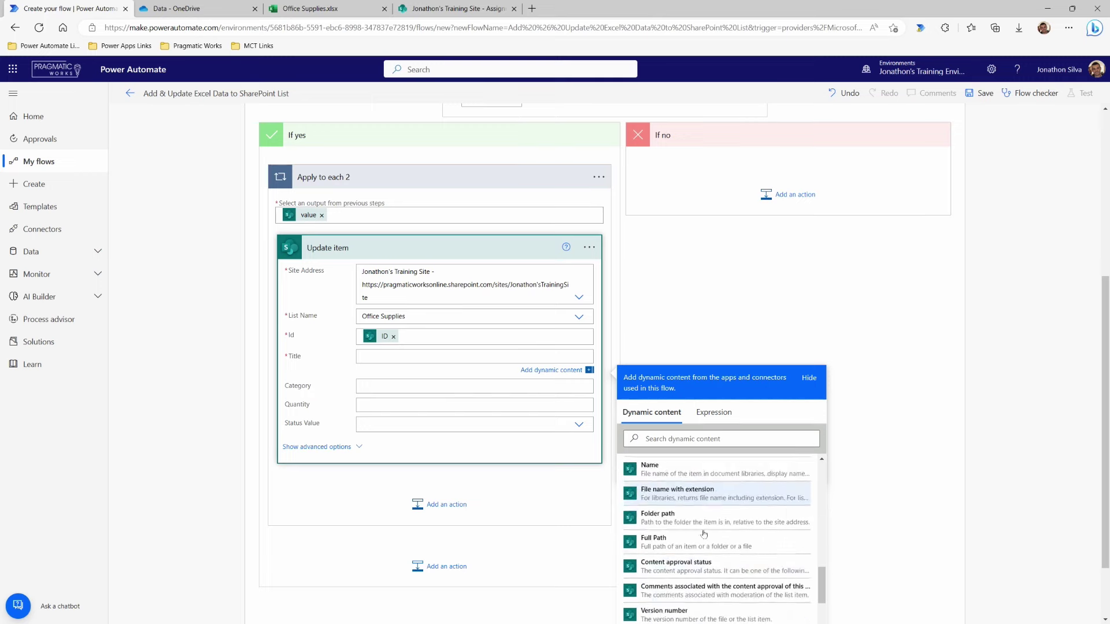
{"action": "scroll", "coordinate": [886, 497], "scroll_direction": "down", "scroll_amount": 2}
{"action": "scroll", "coordinate": [673, 514], "scroll_direction": "down", "scroll_amount": 2}
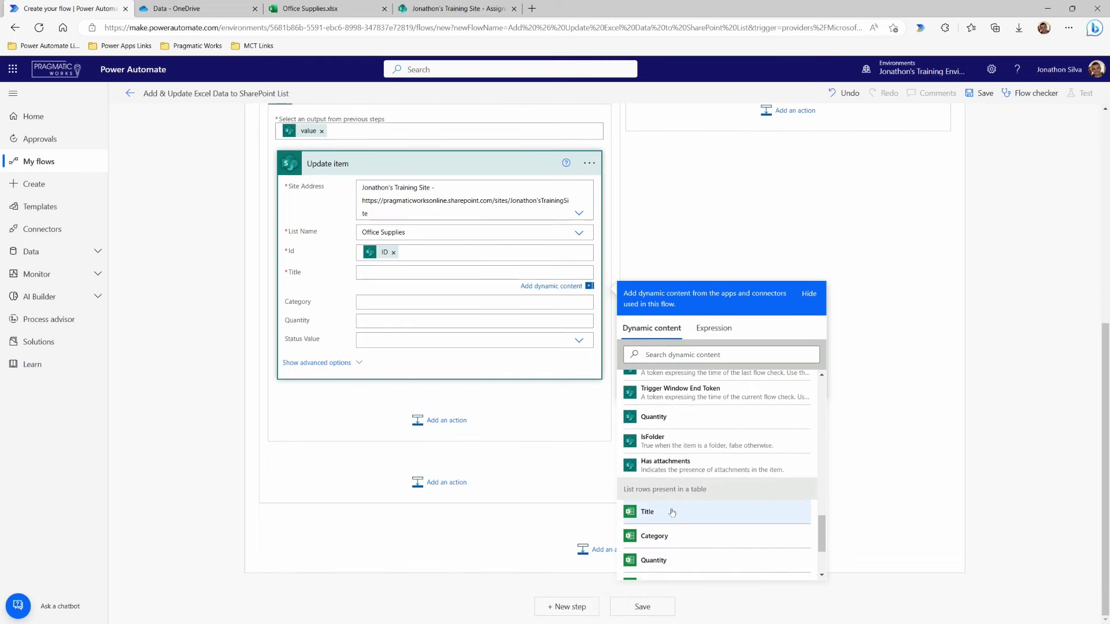
{"action": "scroll", "coordinate": [685, 491], "scroll_direction": "down", "scroll_amount": 1}
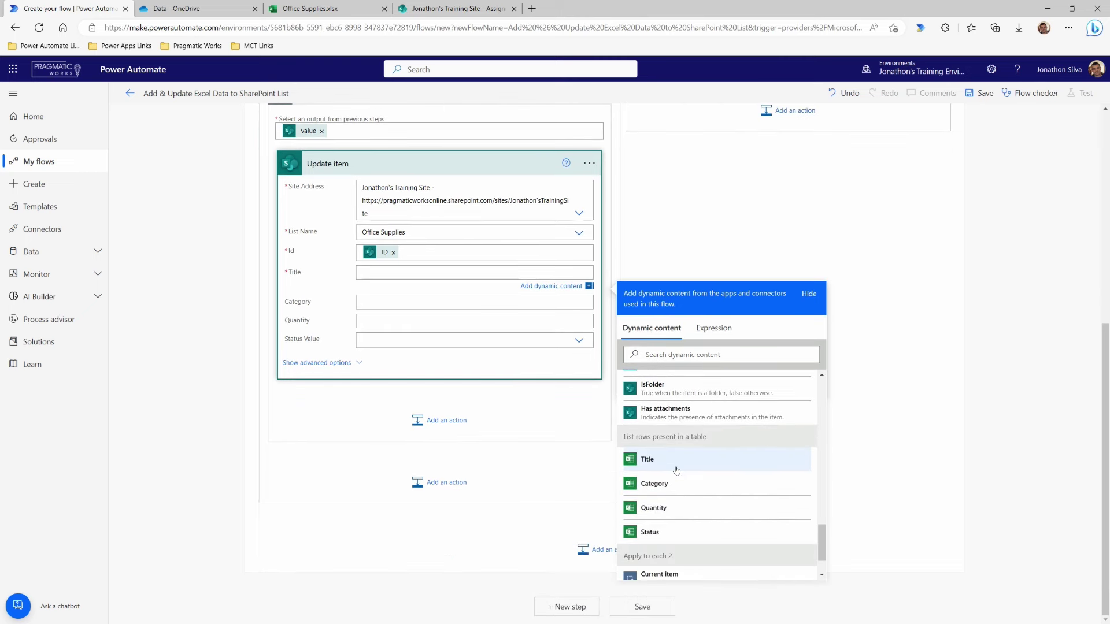
{"action": "left_click", "coordinate": [676, 469]}
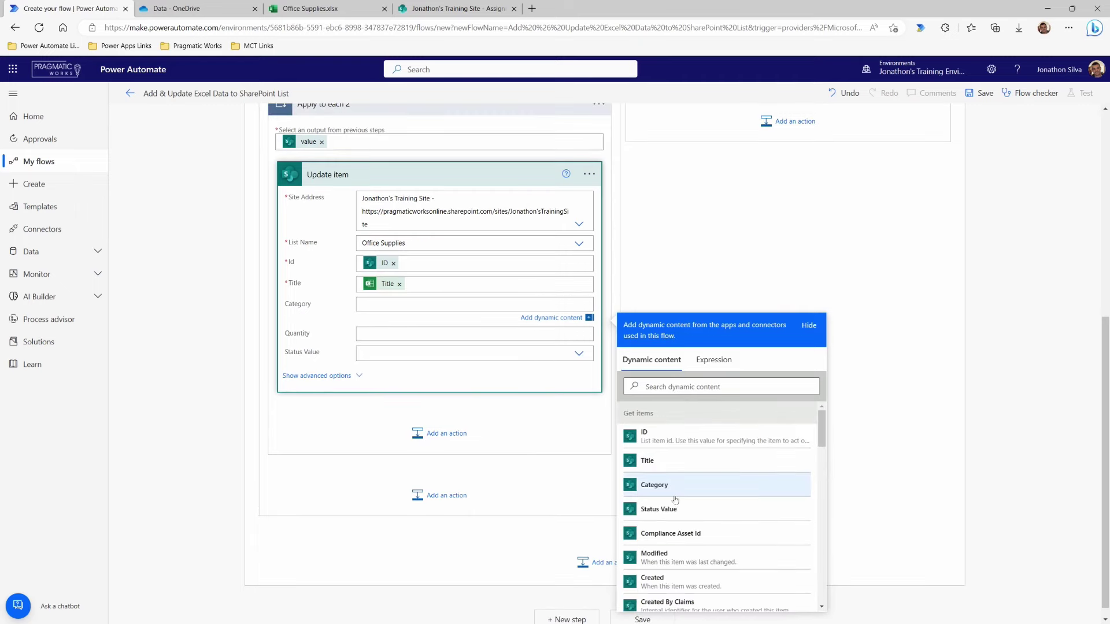
Fill Category and Quantity in Update item with the matching Category and Quantity dynamic content from List rows present in a table.
{"action": "scroll", "coordinate": [676, 503], "scroll_direction": "down", "scroll_amount": 10}
{"action": "scroll", "coordinate": [677, 516], "scroll_direction": "down", "scroll_amount": 1}
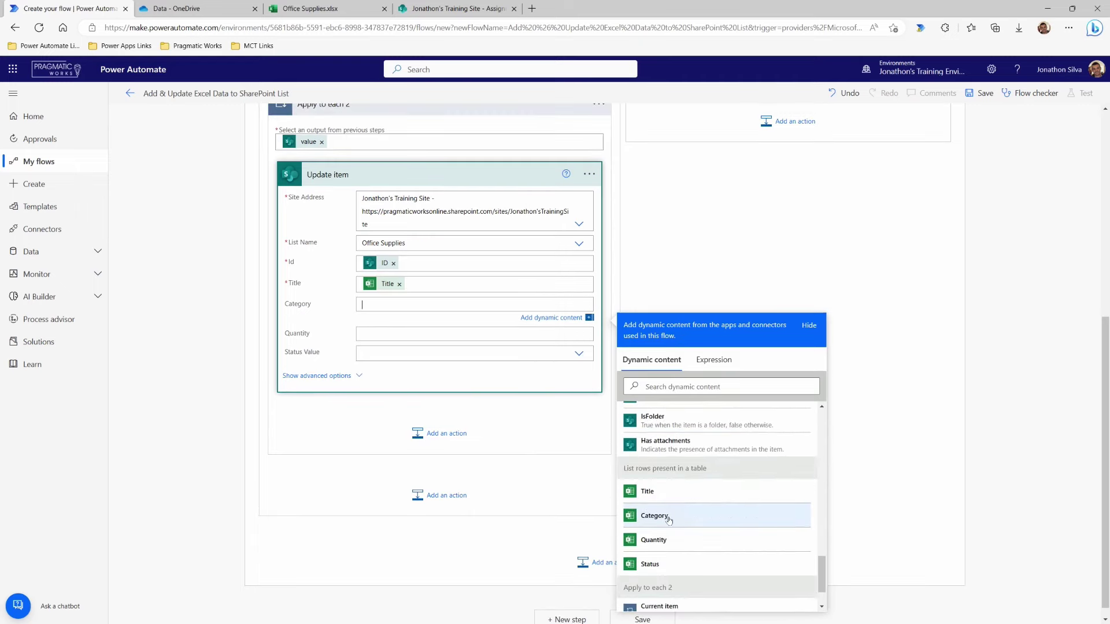
{"action": "left_click", "coordinate": [678, 516]}
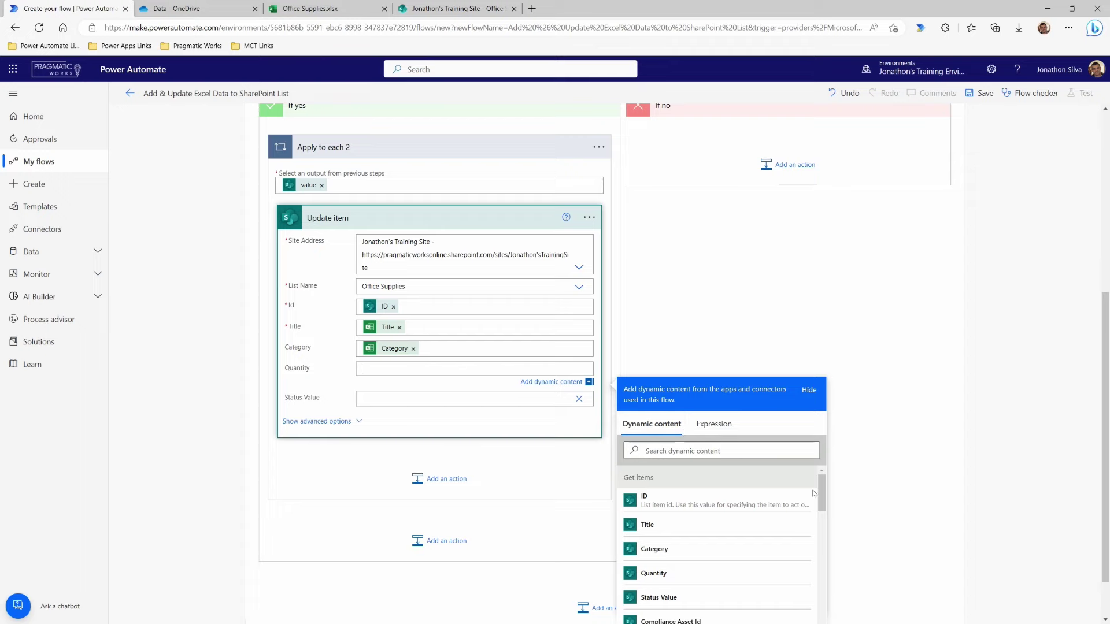
{"action": "scroll", "coordinate": [886, 459], "scroll_direction": "down", "scroll_amount": 1}
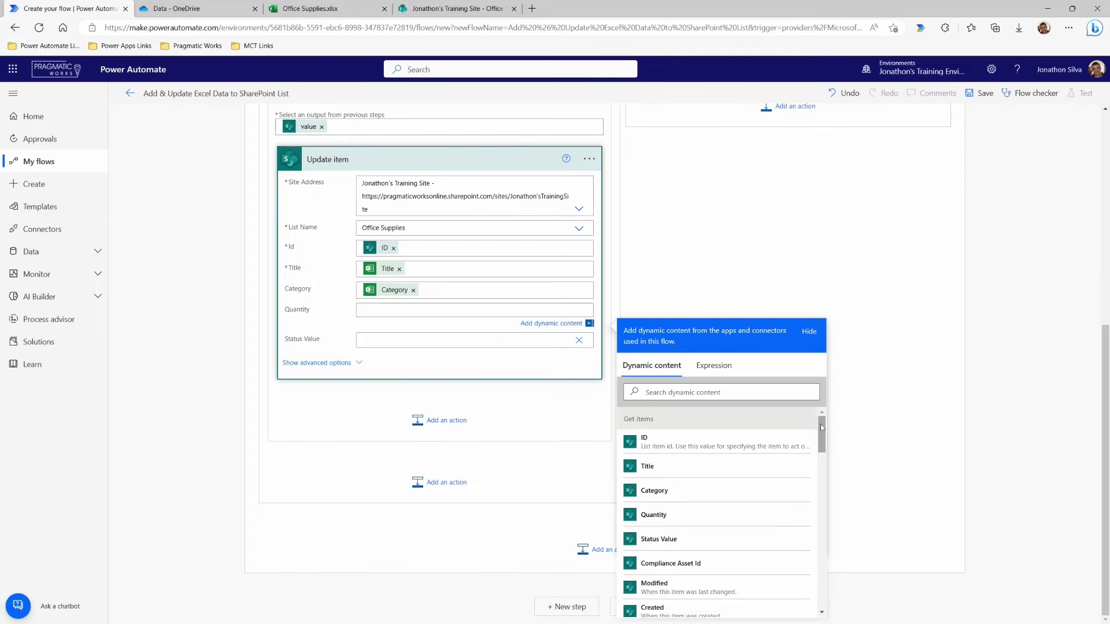
{"action": "left_click_drag", "start_coordinate": [822, 431], "coordinate": [824, 599]}
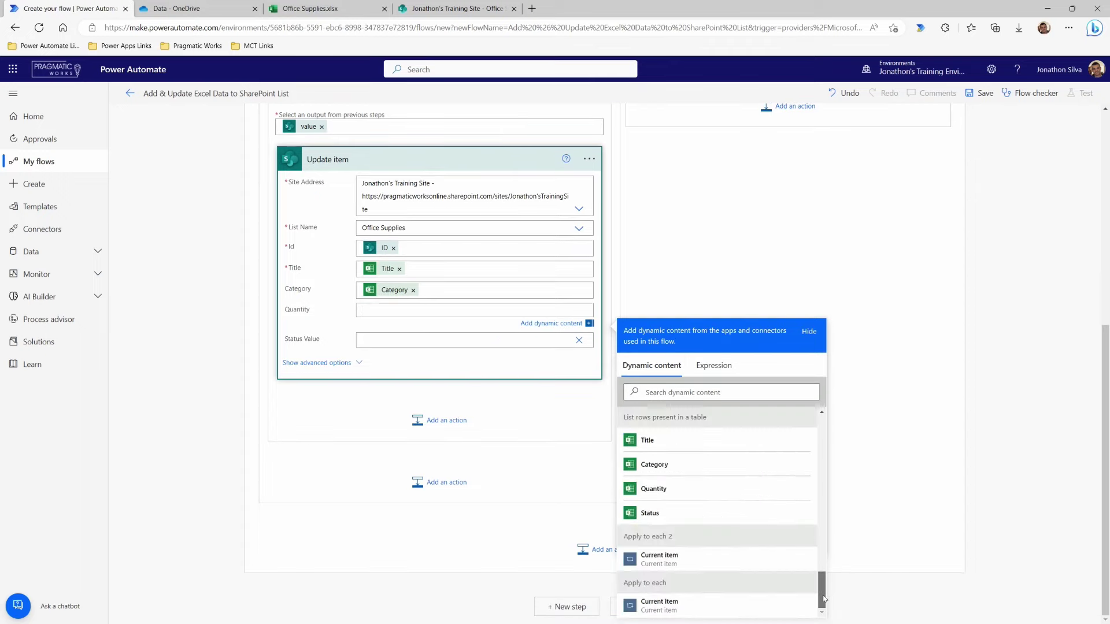
{"action": "left_click", "coordinate": [697, 491]}
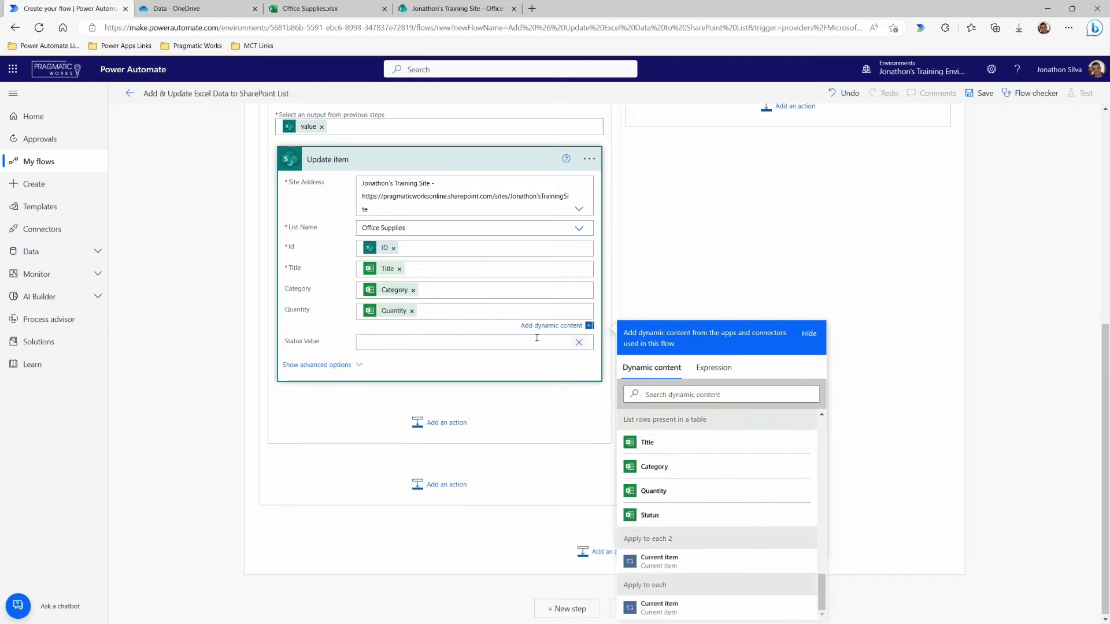
Give Update item's Status Value a custom value using the Status dynamic content from List rows present in a table.
{"action": "left_click", "coordinate": [579, 343]}
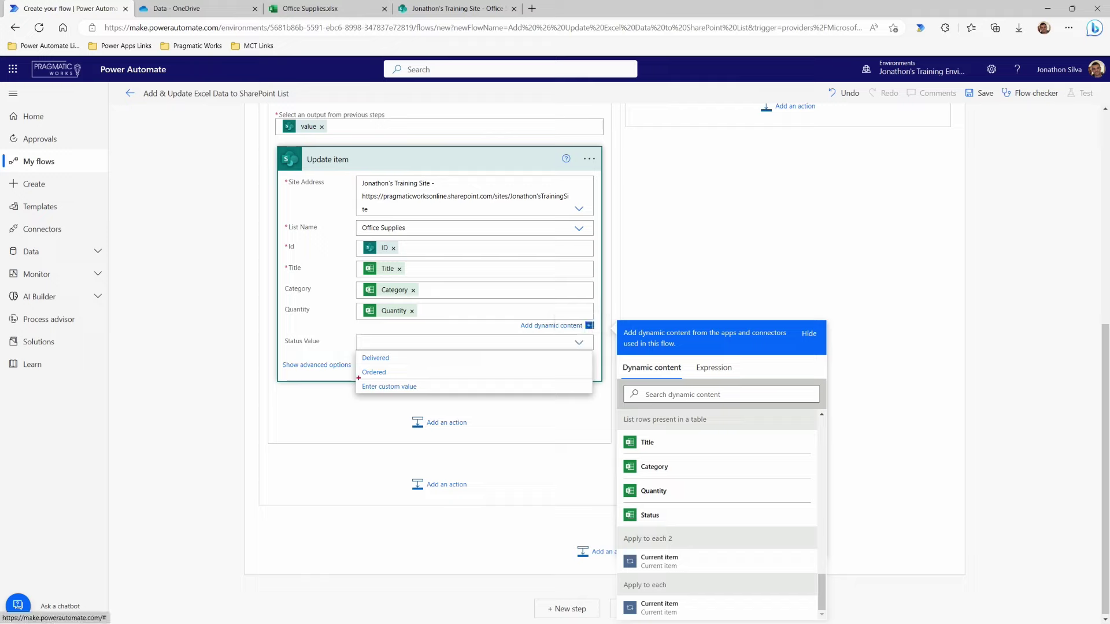
{"action": "left_click", "coordinate": [427, 388]}
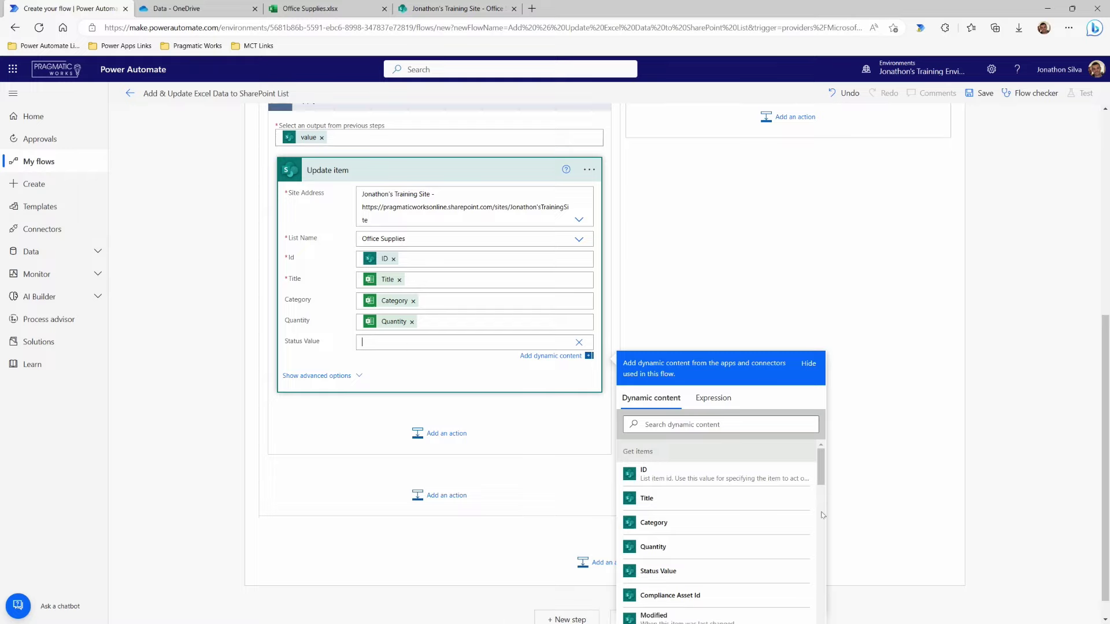
{"action": "scroll", "coordinate": [761, 504], "scroll_direction": "down", "scroll_amount": 10}
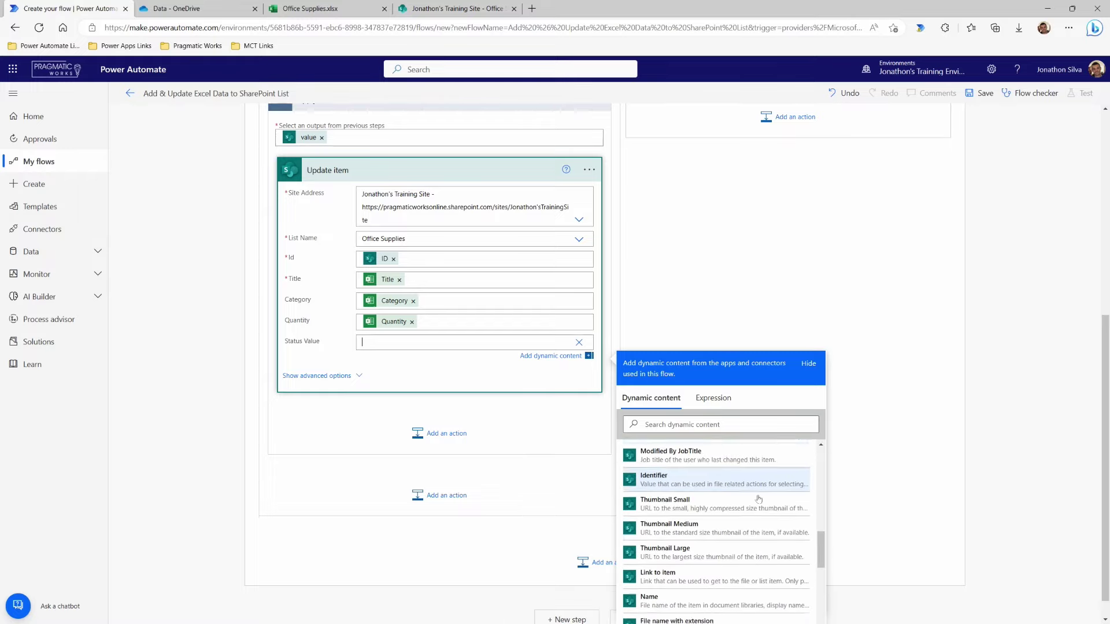
{"action": "scroll", "coordinate": [755, 498], "scroll_direction": "down", "scroll_amount": 5}
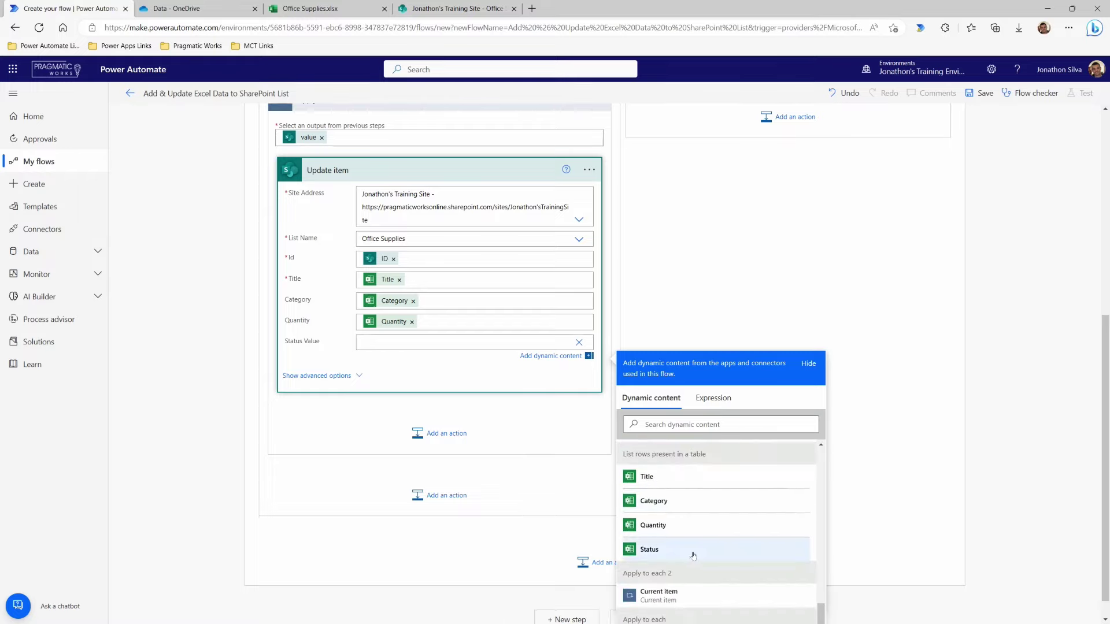
{"action": "left_click", "coordinate": [694, 556]}
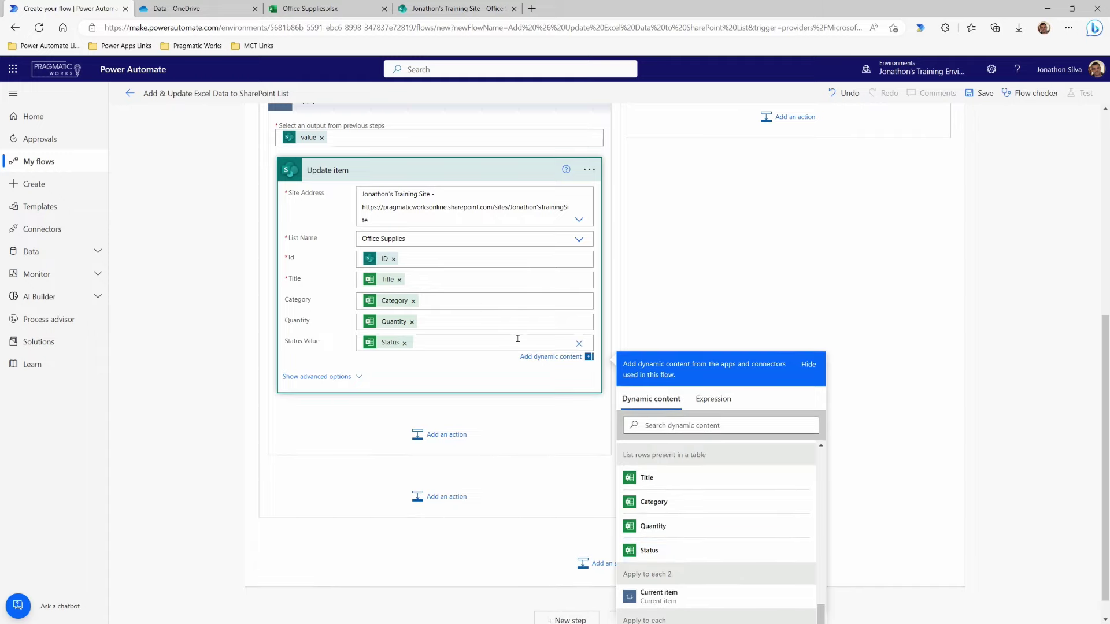
Search the actions for "create item" and add the SharePoint Create item action to the If no branch.
{"action": "scroll", "coordinate": [517, 341], "scroll_direction": "up", "scroll_amount": 5}
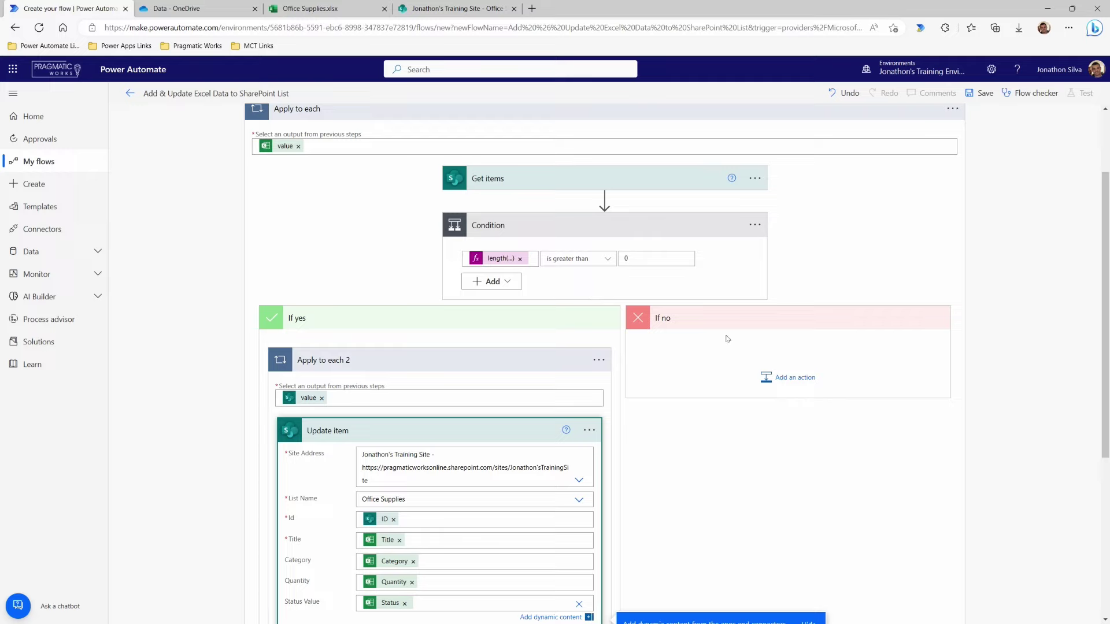
{"action": "left_click", "coordinate": [794, 382]}
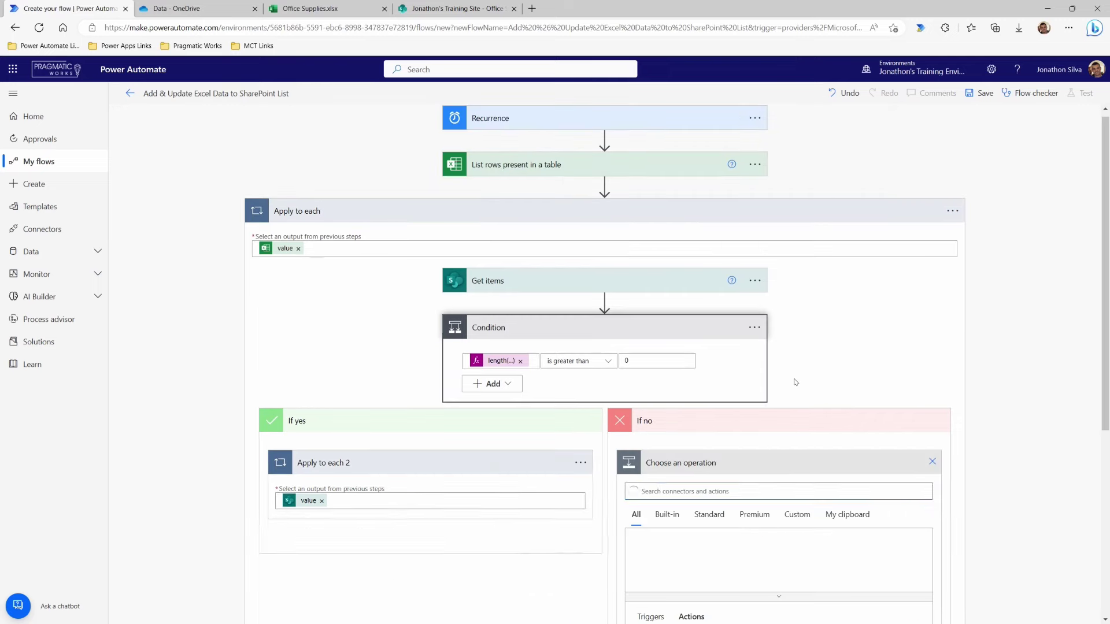
{"action": "scroll", "coordinate": [809, 317], "scroll_direction": "down", "scroll_amount": 5}
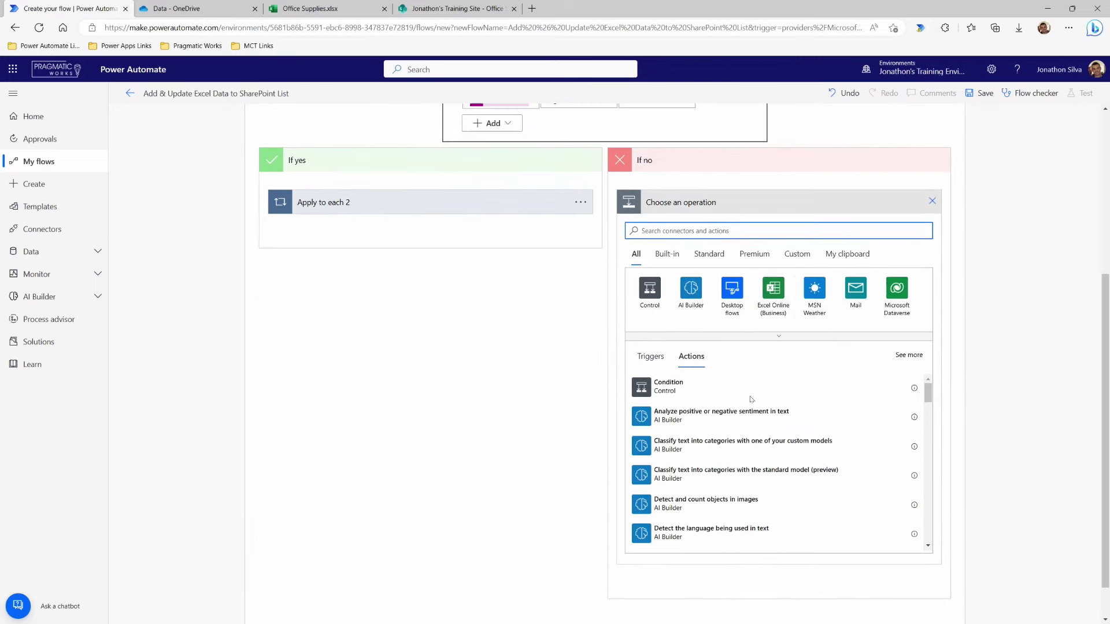
{"action": "type", "text": "cre"}
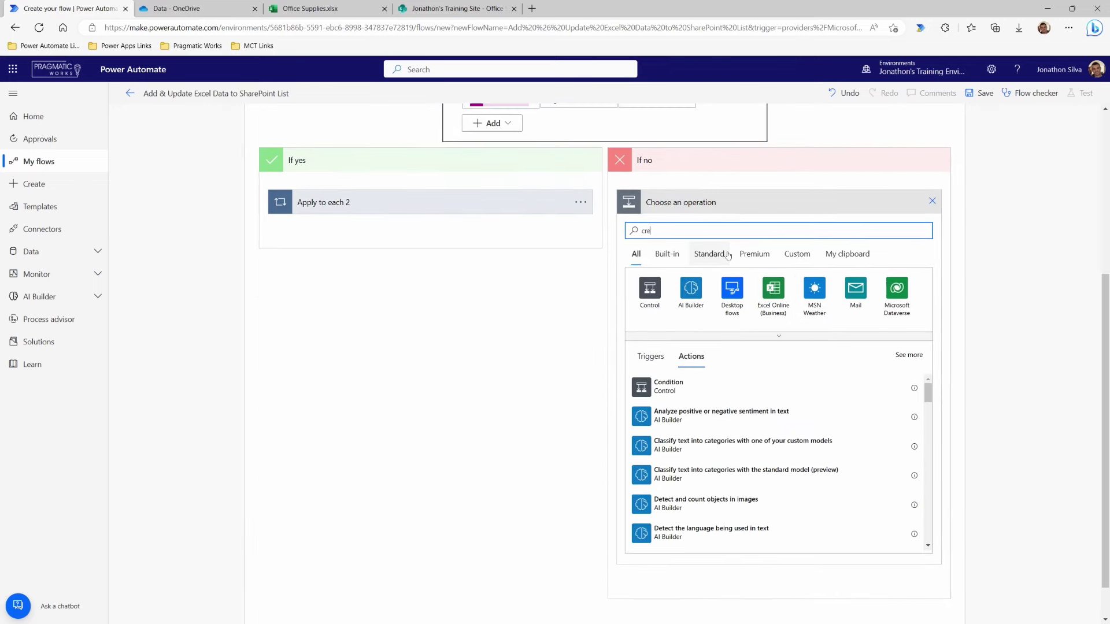
{"action": "type", "text": "ate item"}
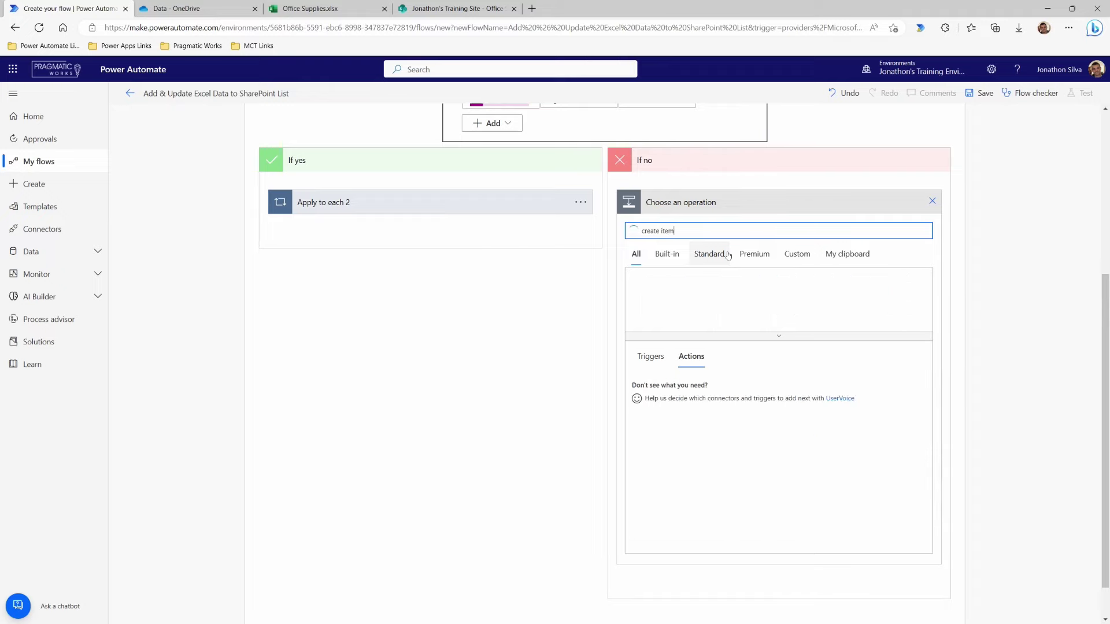
{"action": "left_click", "coordinate": [712, 392]}
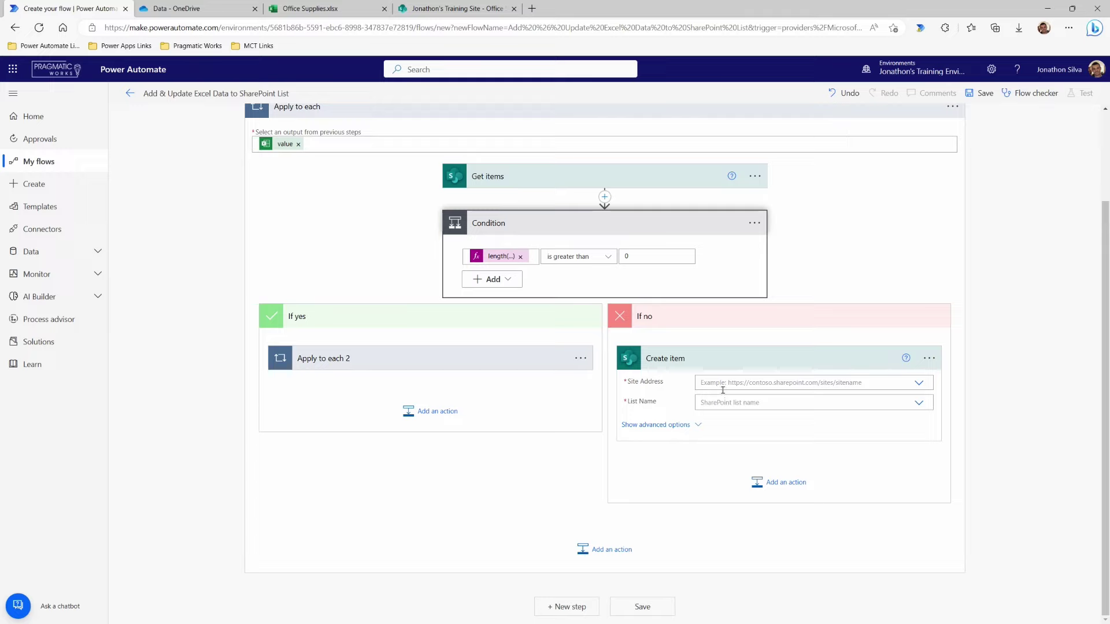
Point Create item to the training site's Office Supplies list and set Title to the Title dynamic content from List rows present in a table.
{"action": "left_click", "coordinate": [921, 383]}
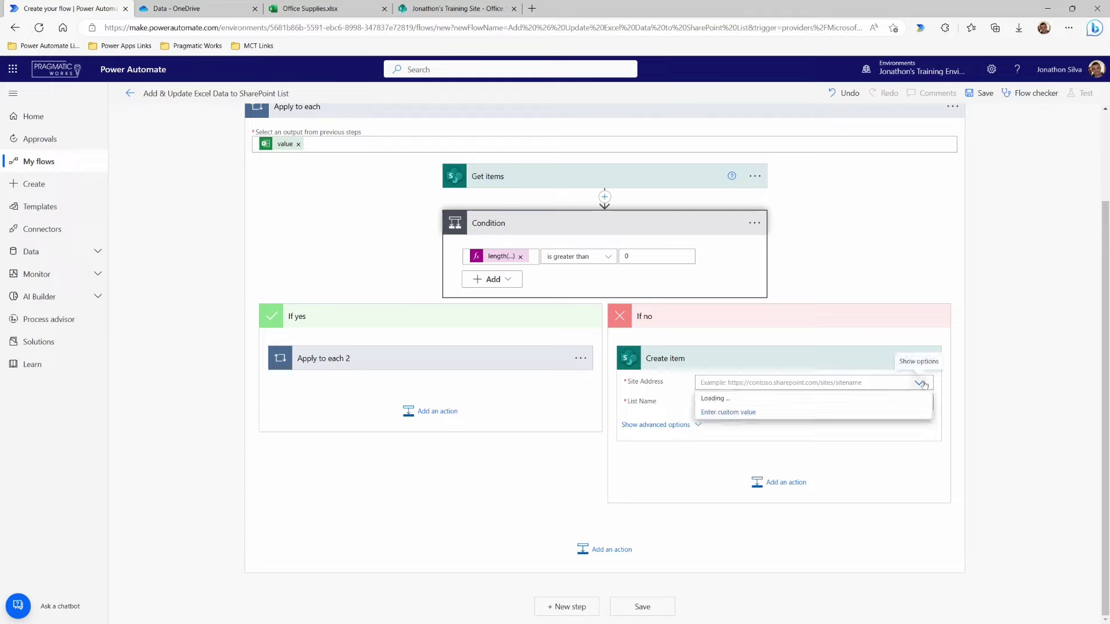
{"action": "left_click", "coordinate": [807, 448]}
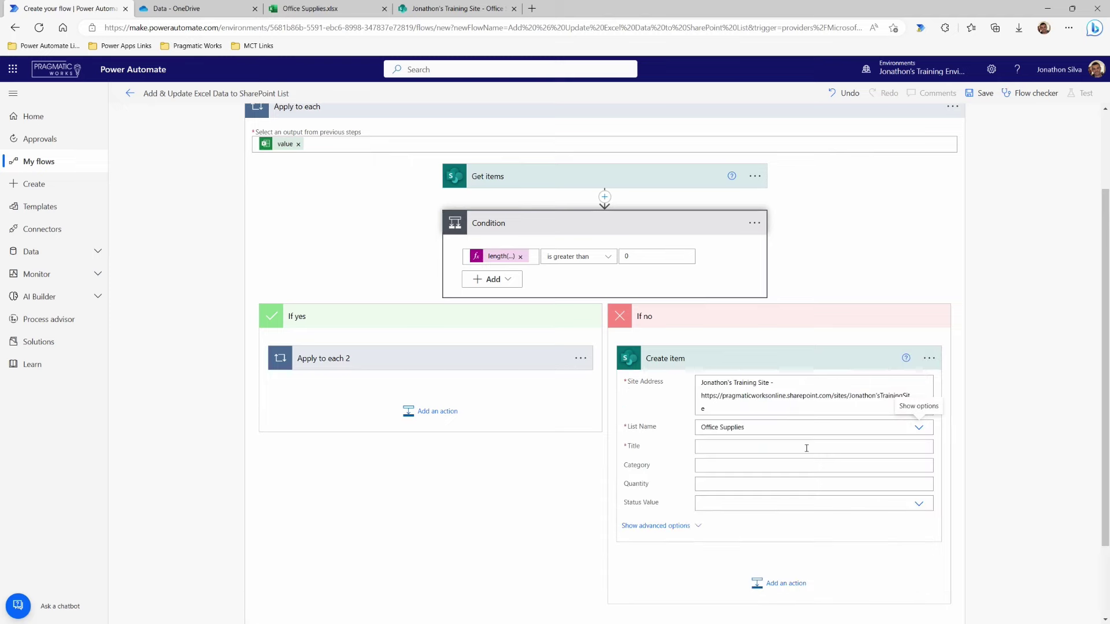
{"action": "left_click", "coordinate": [806, 448]}
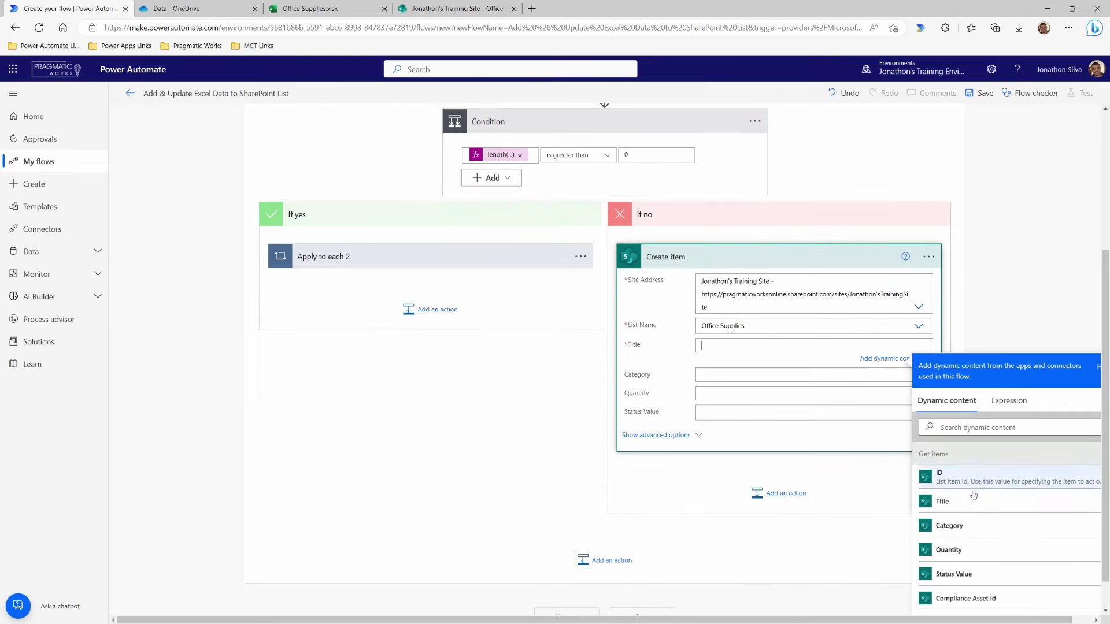
{"action": "scroll", "coordinate": [969, 504], "scroll_direction": "down", "scroll_amount": 10}
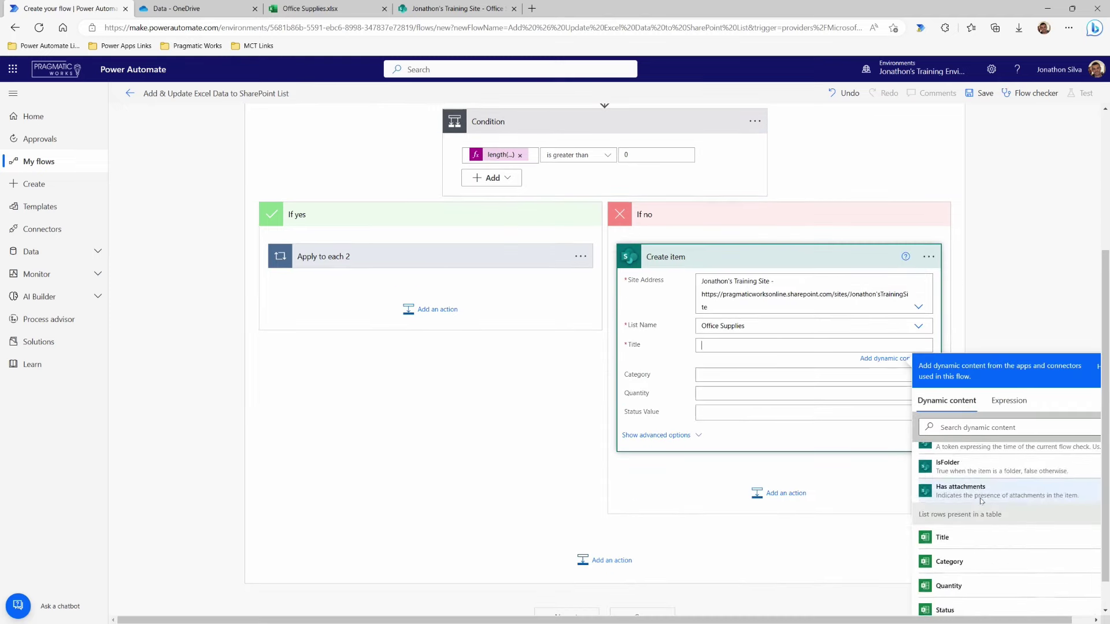
{"action": "left_click", "coordinate": [975, 520]}
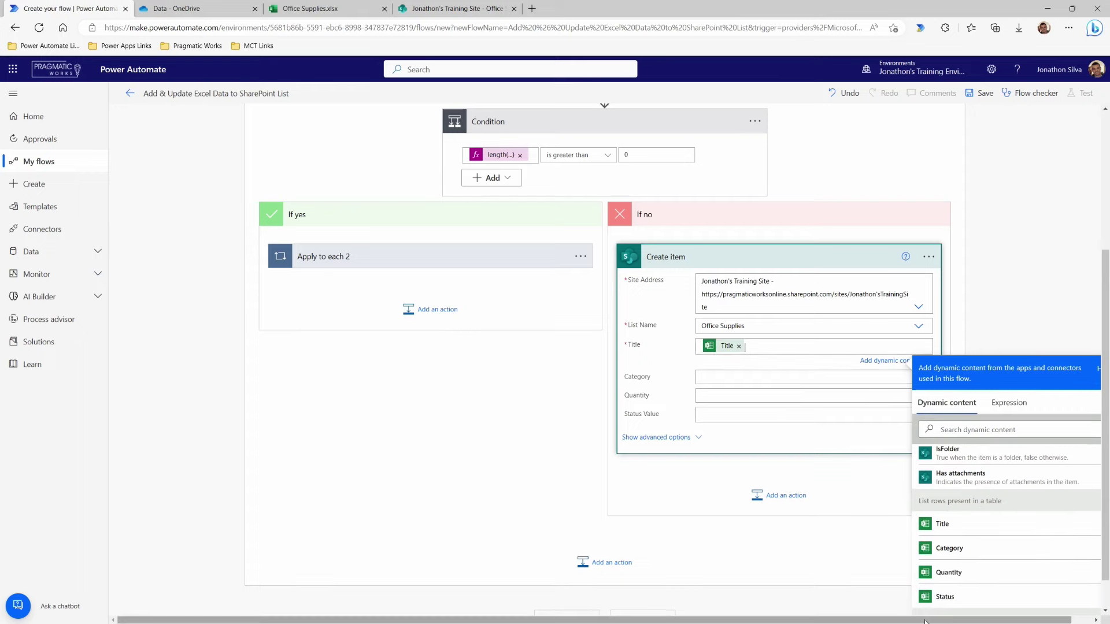
Fill Category and Quantity in Create item with the matching Category and Quantity dynamic content from List rows present in a table.
{"action": "left_click_drag", "start_coordinate": [966, 621], "coordinate": [987, 621]}
{"action": "left_click", "coordinate": [782, 377]}
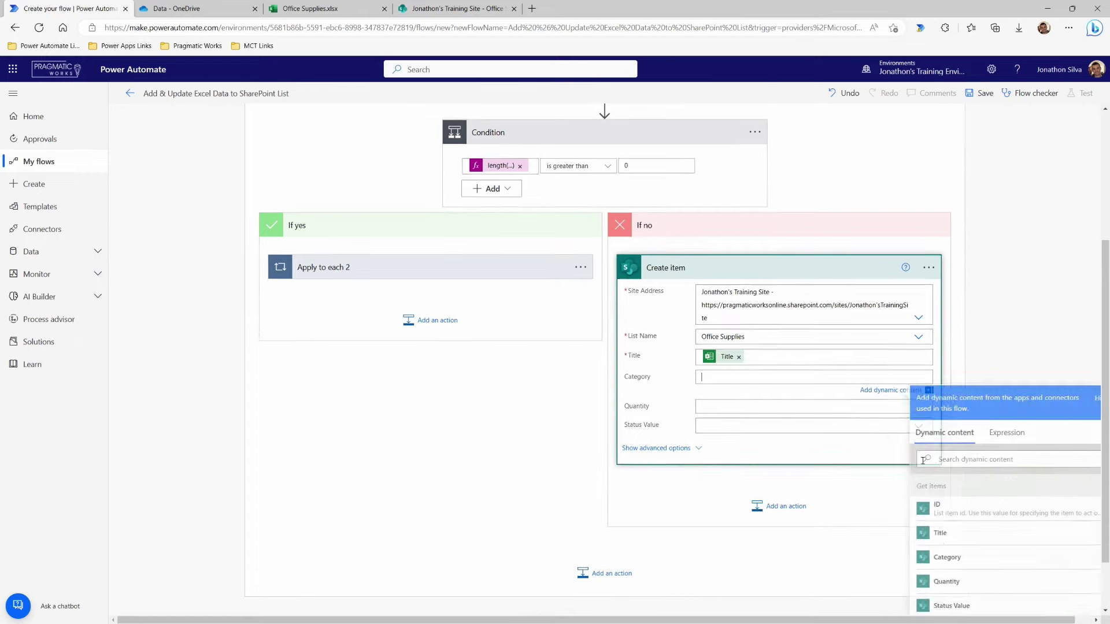
{"action": "scroll", "coordinate": [982, 557], "scroll_direction": "down", "scroll_amount": 1}
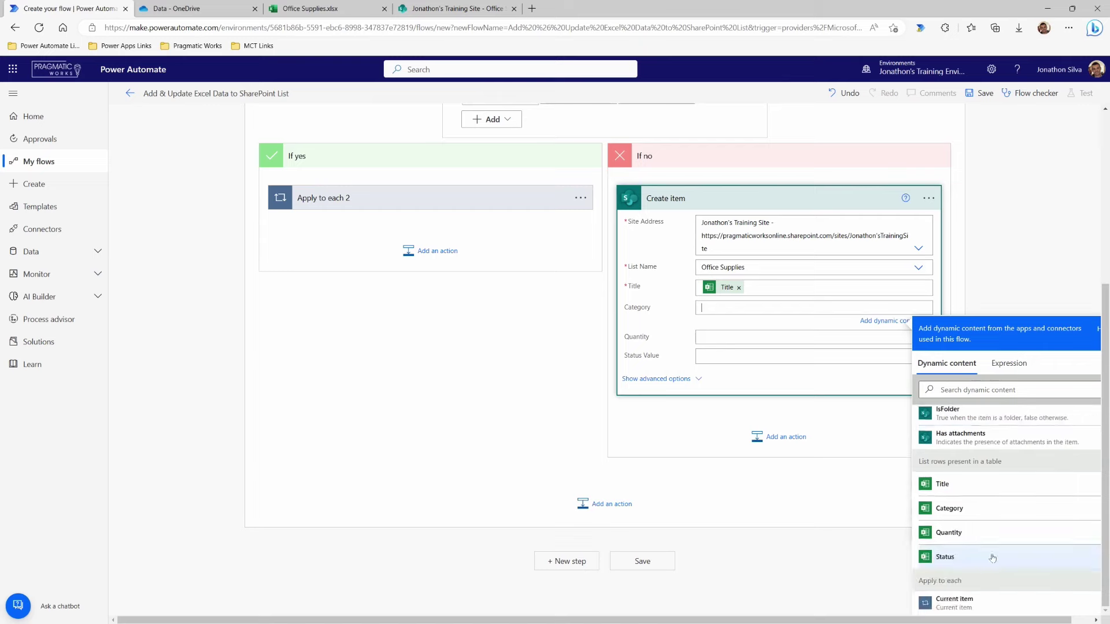
{"action": "left_click", "coordinate": [959, 512]}
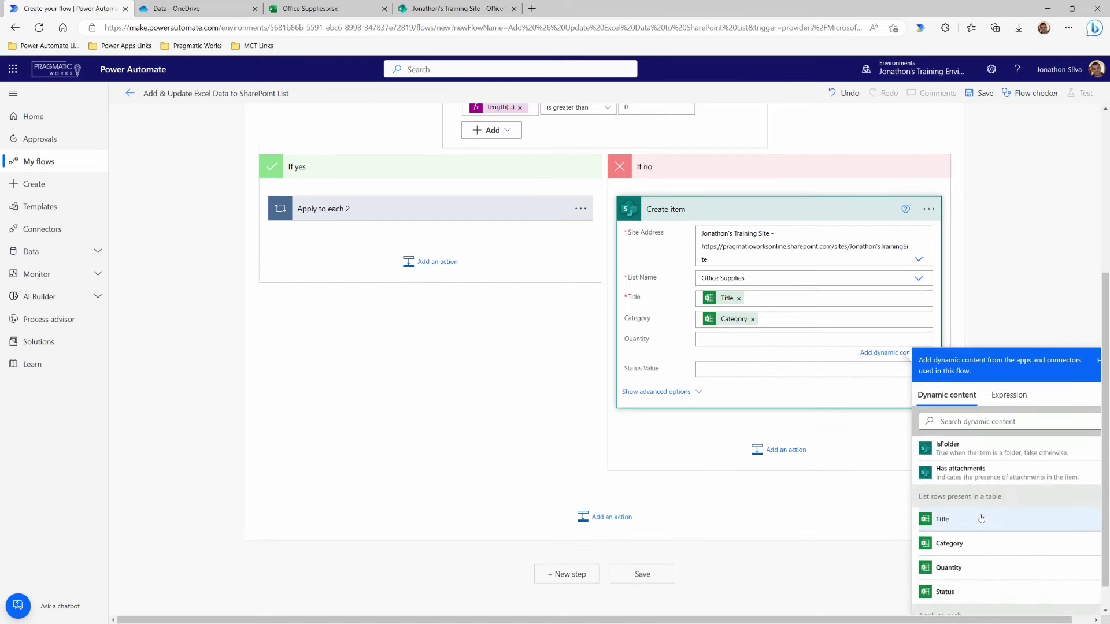
{"action": "left_click", "coordinate": [959, 565]}
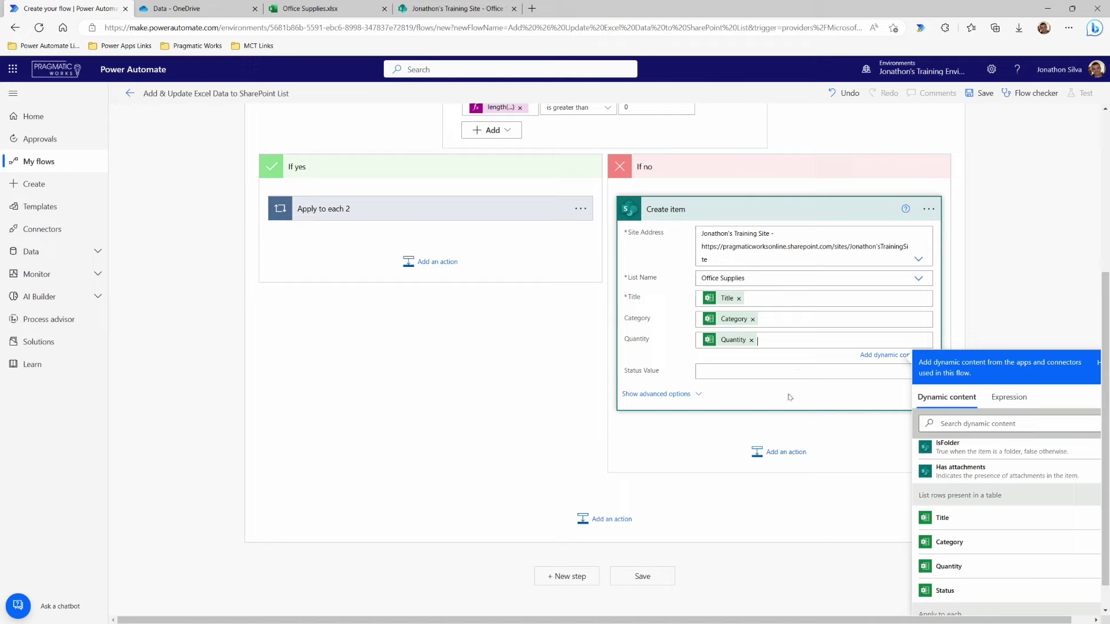
Give Create item's Status Value a custom value using the Status dynamic content from List rows present in a table.
{"action": "left_click", "coordinate": [846, 371]}
{"action": "left_click", "coordinate": [919, 403]}
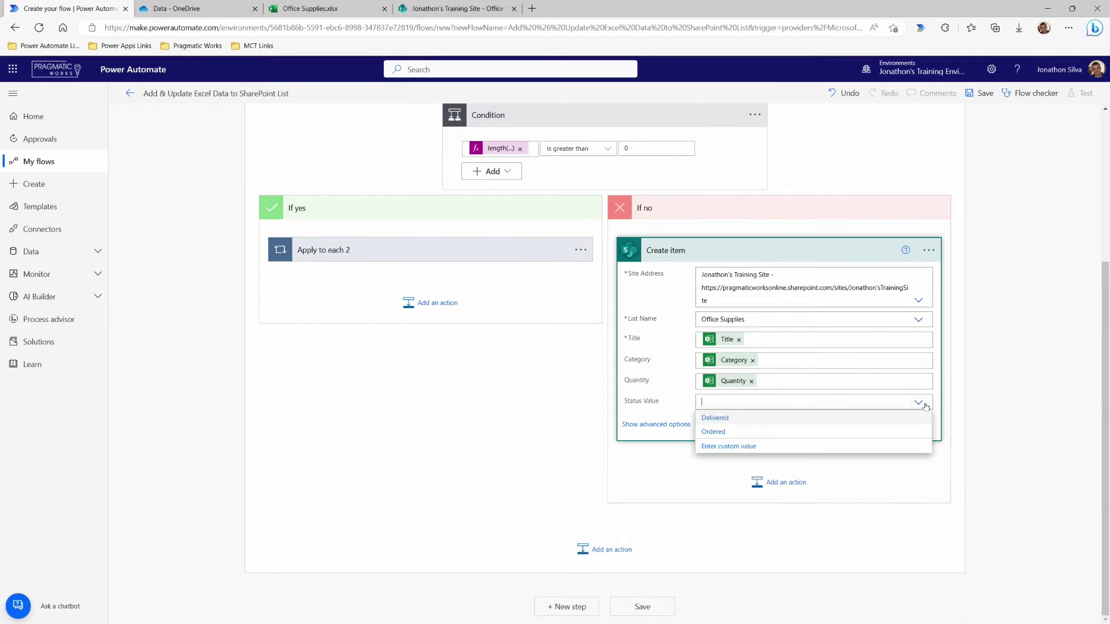
{"action": "left_click", "coordinate": [740, 448]}
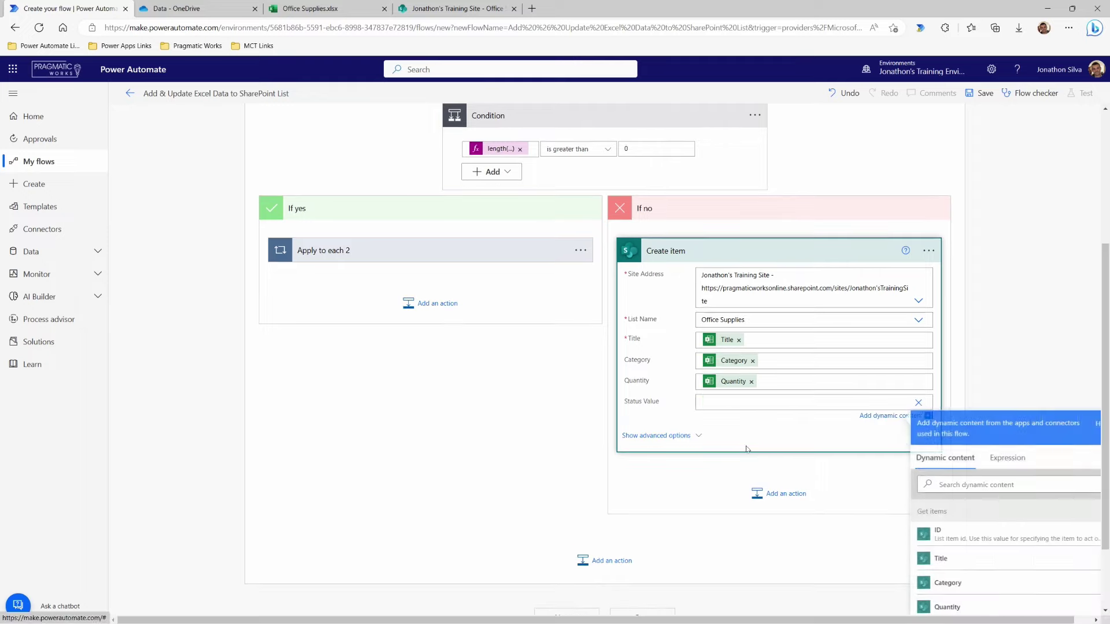
{"action": "scroll", "coordinate": [994, 508], "scroll_direction": "down", "scroll_amount": 8}
{"action": "scroll", "coordinate": [985, 523], "scroll_direction": "down", "scroll_amount": 3}
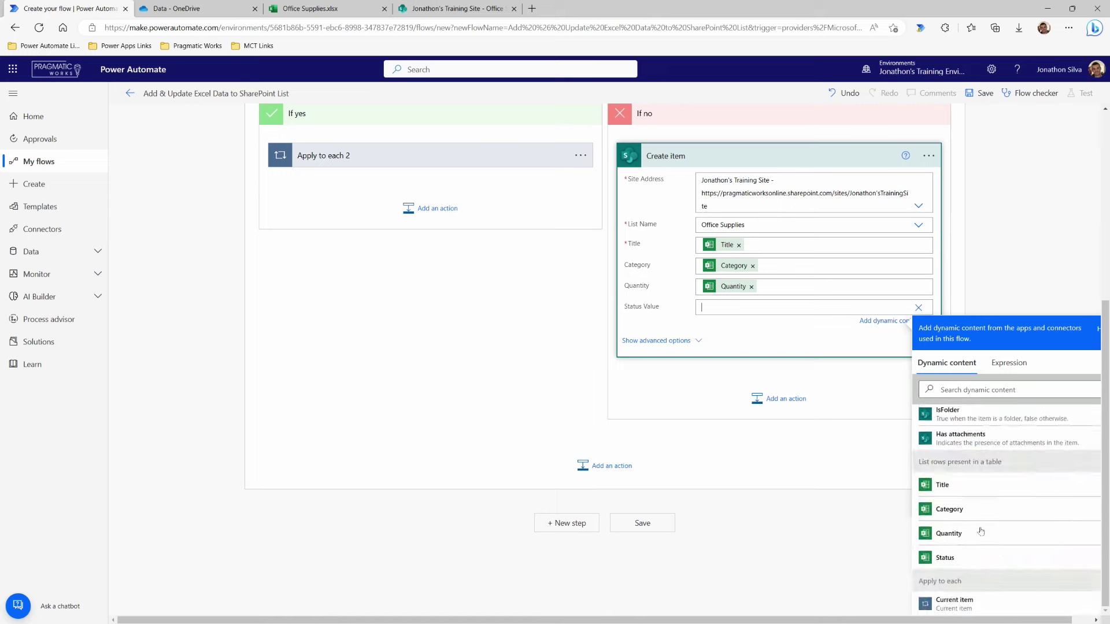
{"action": "left_click", "coordinate": [963, 559]}
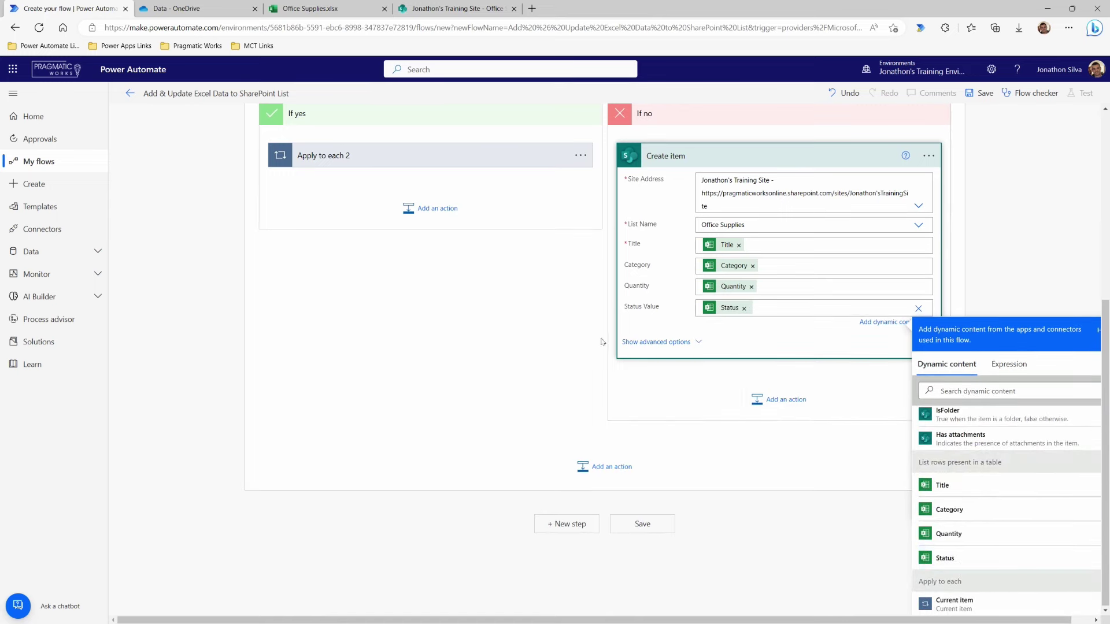
Save the completed Add & Update Excel Data to SharePoint List flow.
{"action": "scroll", "coordinate": [614, 370], "scroll_direction": "up", "scroll_amount": 3}
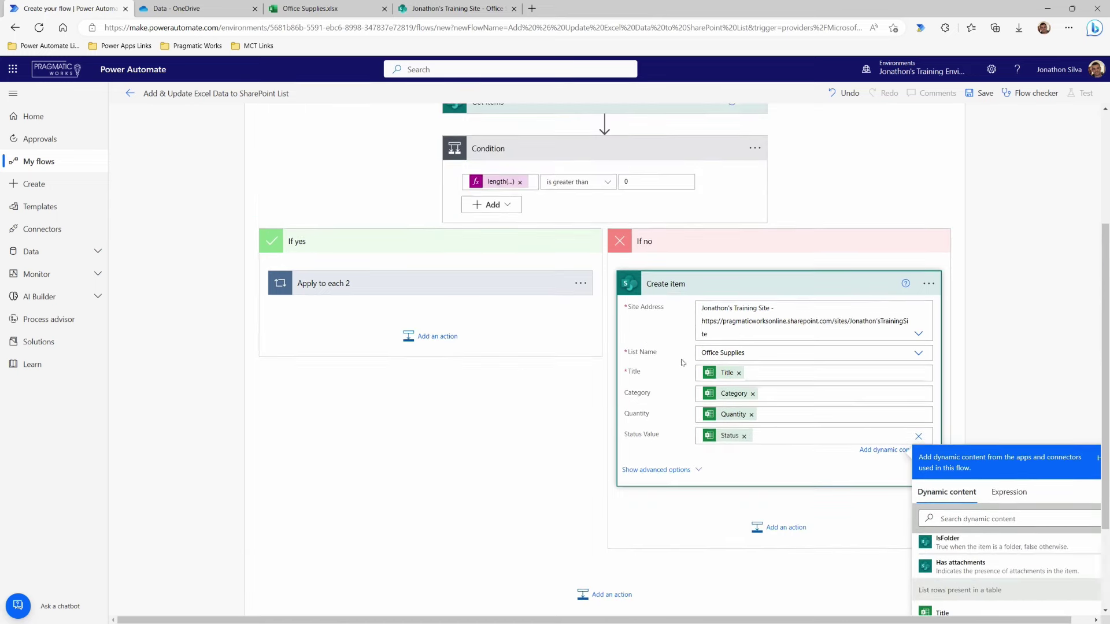
{"action": "scroll", "coordinate": [731, 377], "scroll_direction": "up", "scroll_amount": 3}
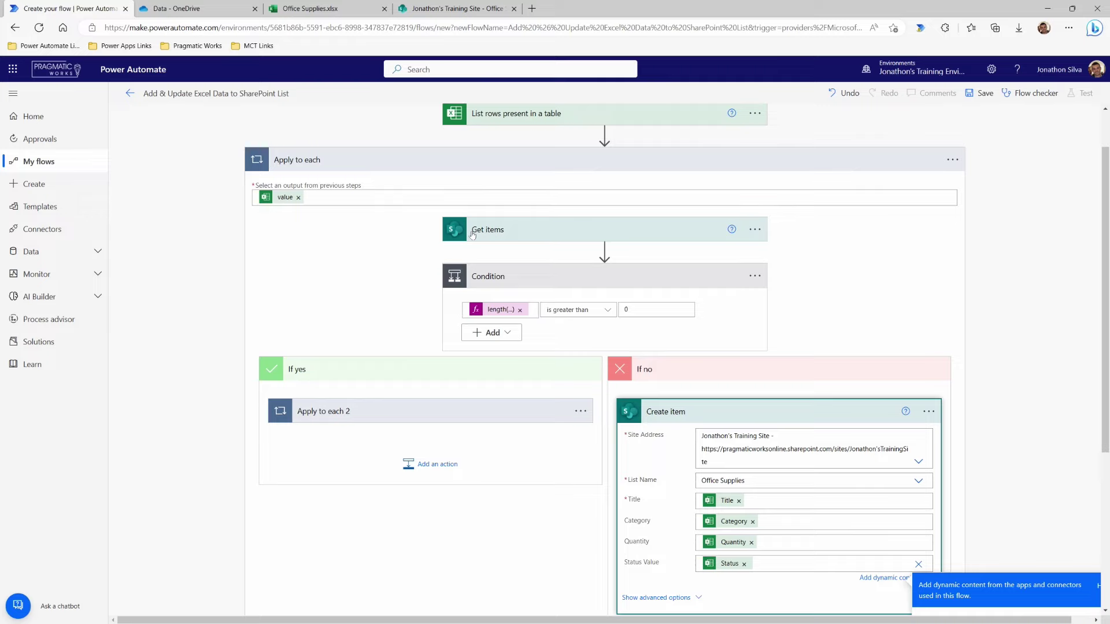
{"action": "left_click", "coordinate": [980, 93]}
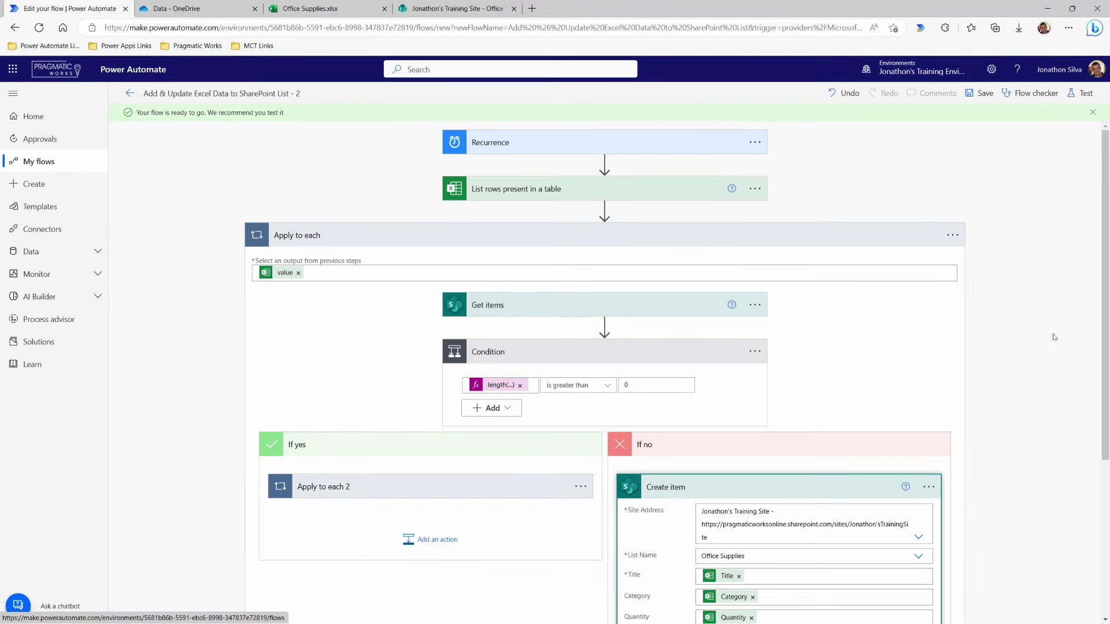
Close the open Office Supplies.xlsx workbook and run a manual test of the saved flow.
{"action": "left_click", "coordinate": [1073, 96]}
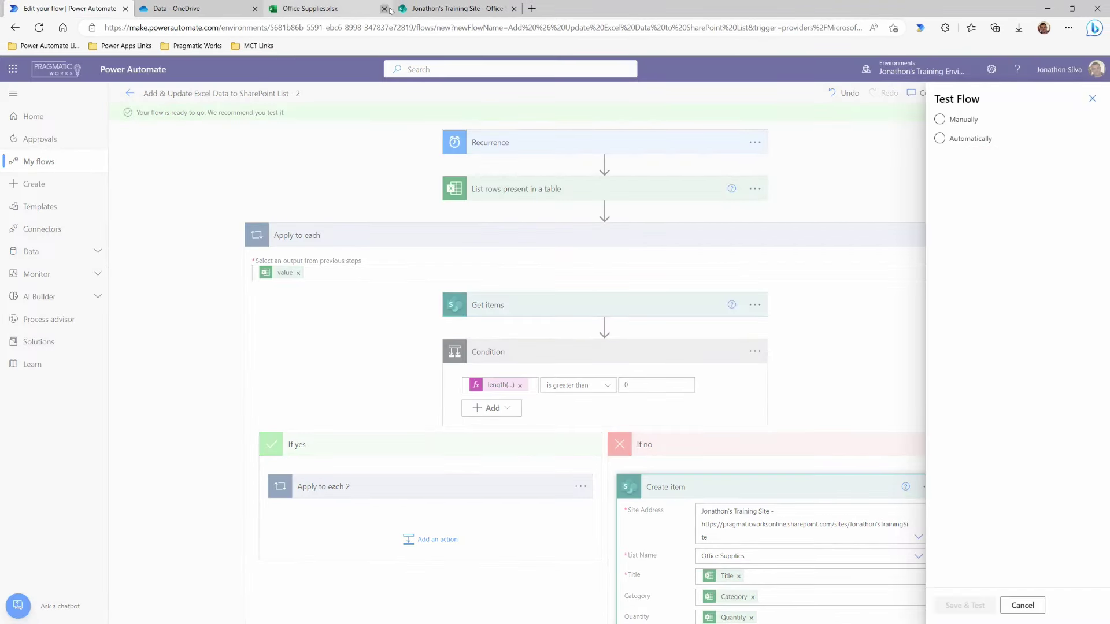
{"action": "left_click", "coordinate": [384, 9]}
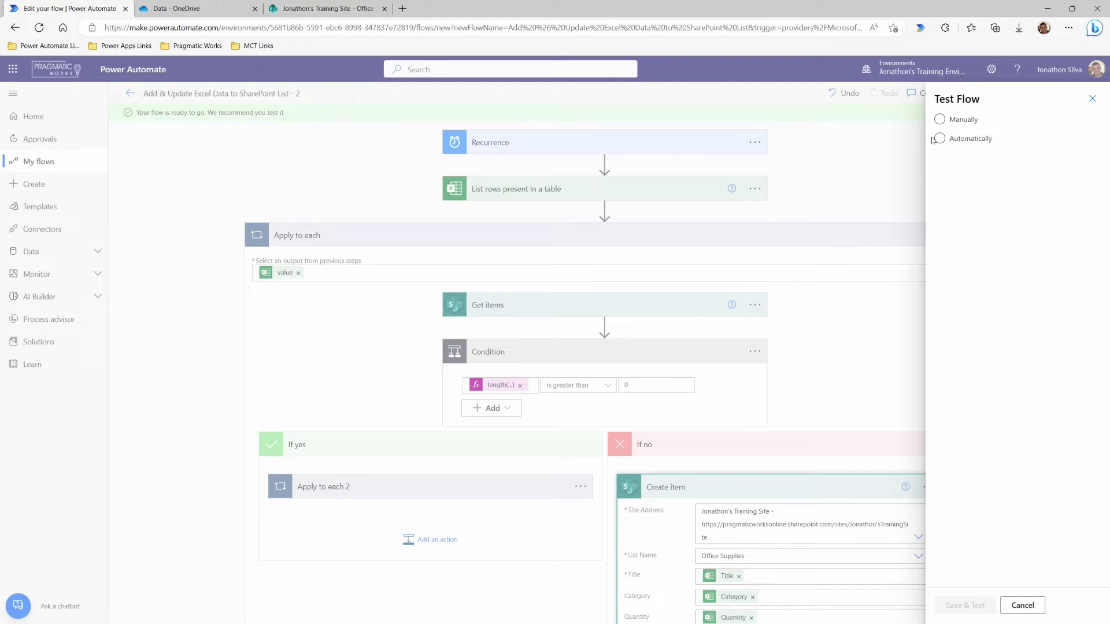
{"action": "left_click", "coordinate": [939, 119]}
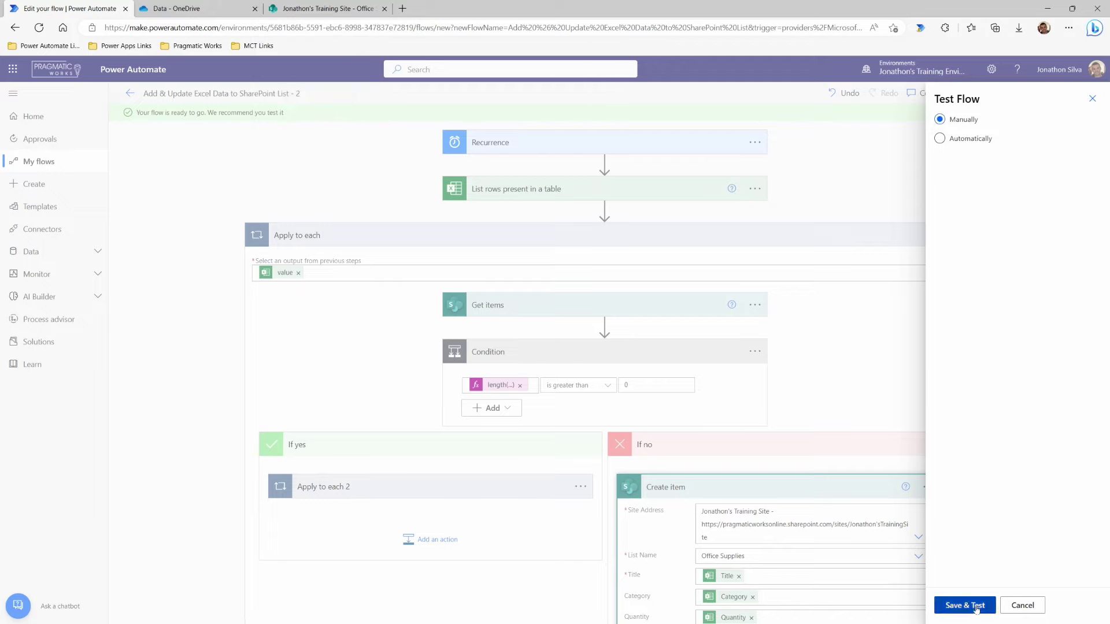
{"action": "left_click", "coordinate": [976, 607]}
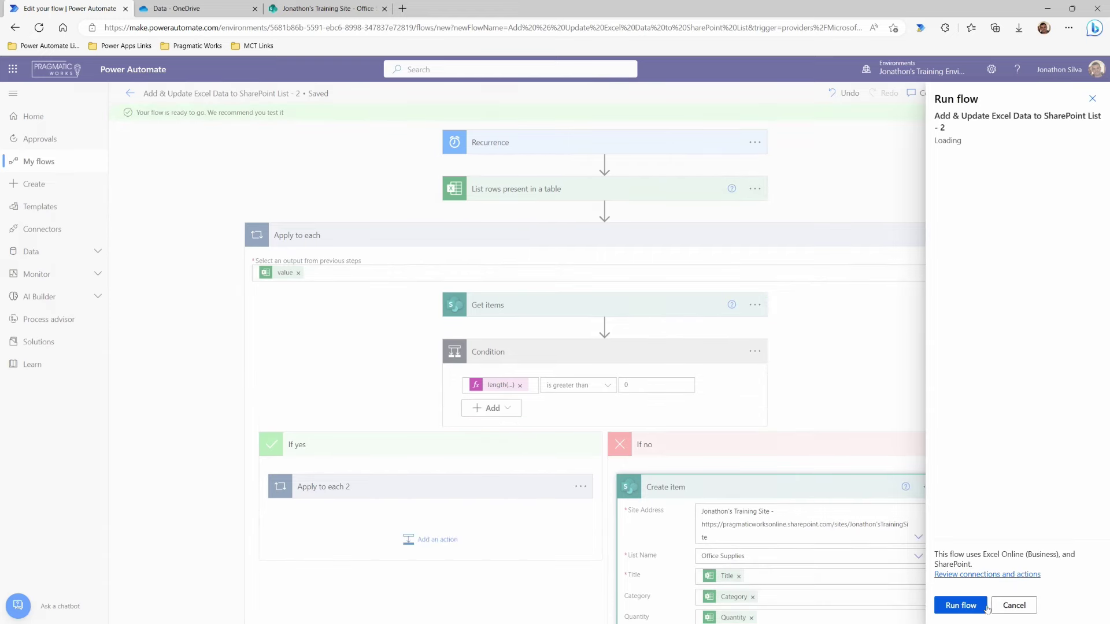
{"action": "left_click", "coordinate": [973, 605]}
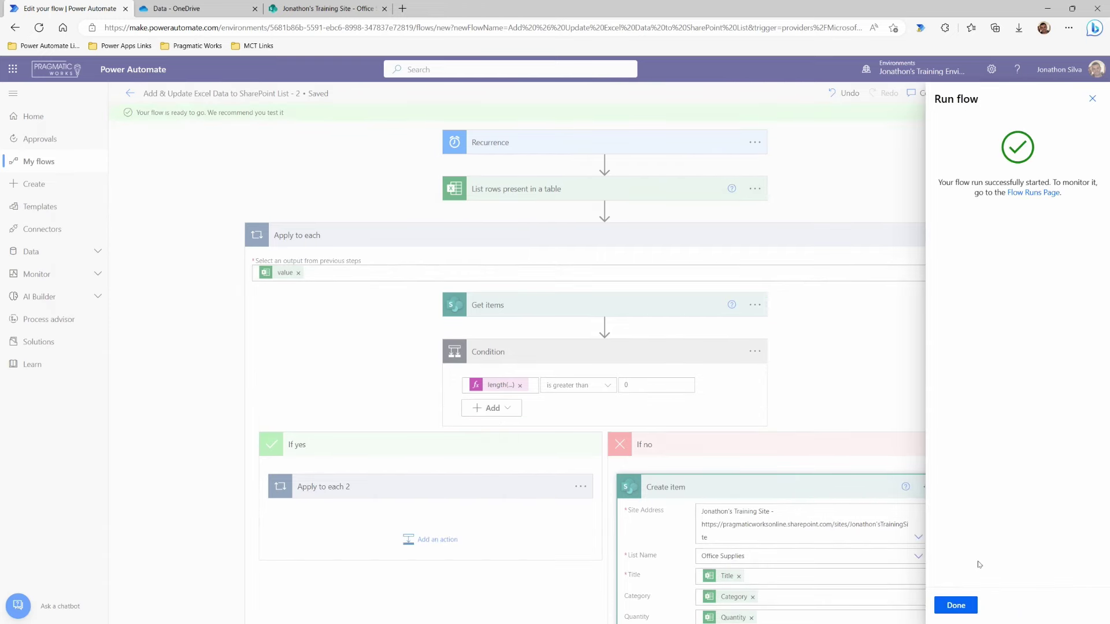
{"action": "left_click", "coordinate": [959, 607]}
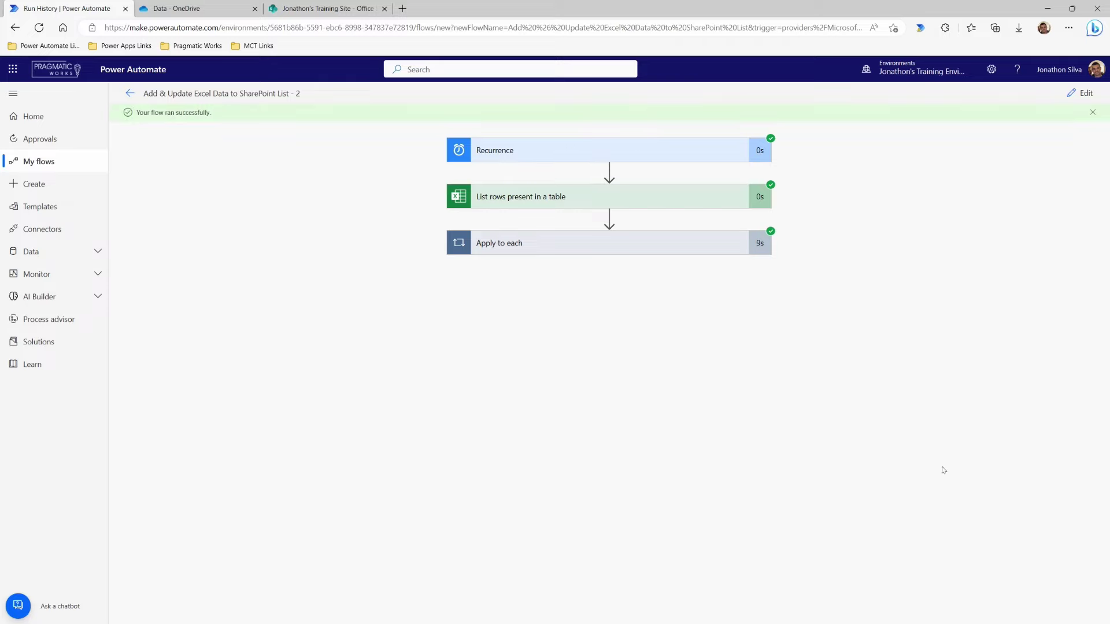
Inspect the Apply to each iterations in the run results and check the items in the SharePoint Office Supplies list.
{"action": "left_click", "coordinate": [546, 245]}
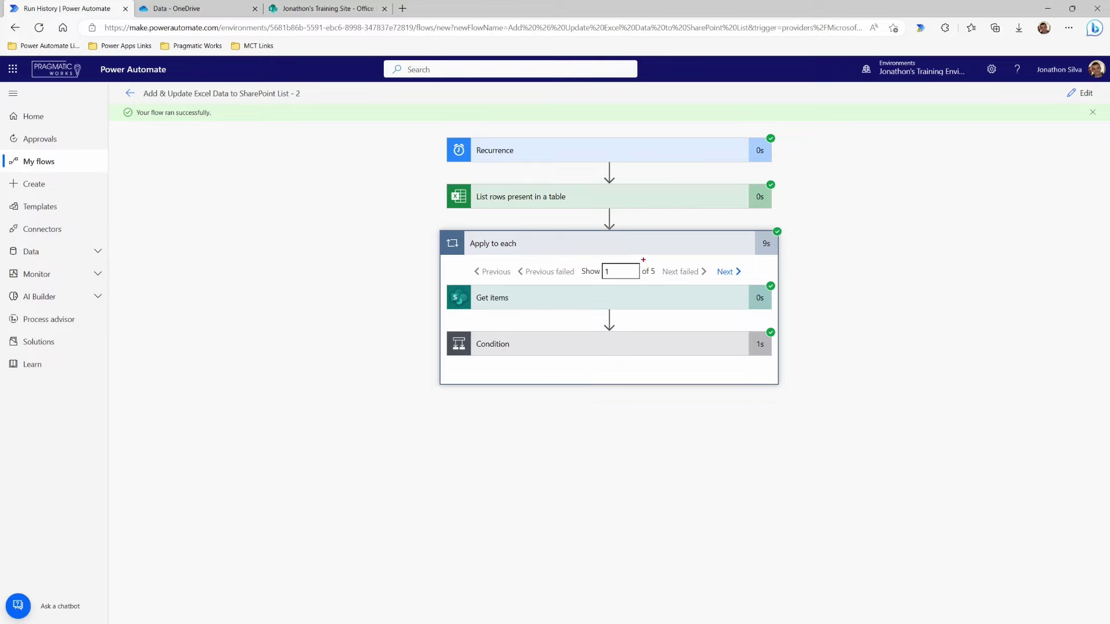
{"action": "mouse_move", "coordinate": [642, 260]}
{"action": "left_mouse_down"}
{"action": "mouse_move", "coordinate": [663, 282]}
{"action": "mouse_move", "coordinate": [665, 256]}
{"action": "left_mouse_up"}
{"action": "key", "text": "Escape"}
{"action": "left_click", "coordinate": [334, 8]}
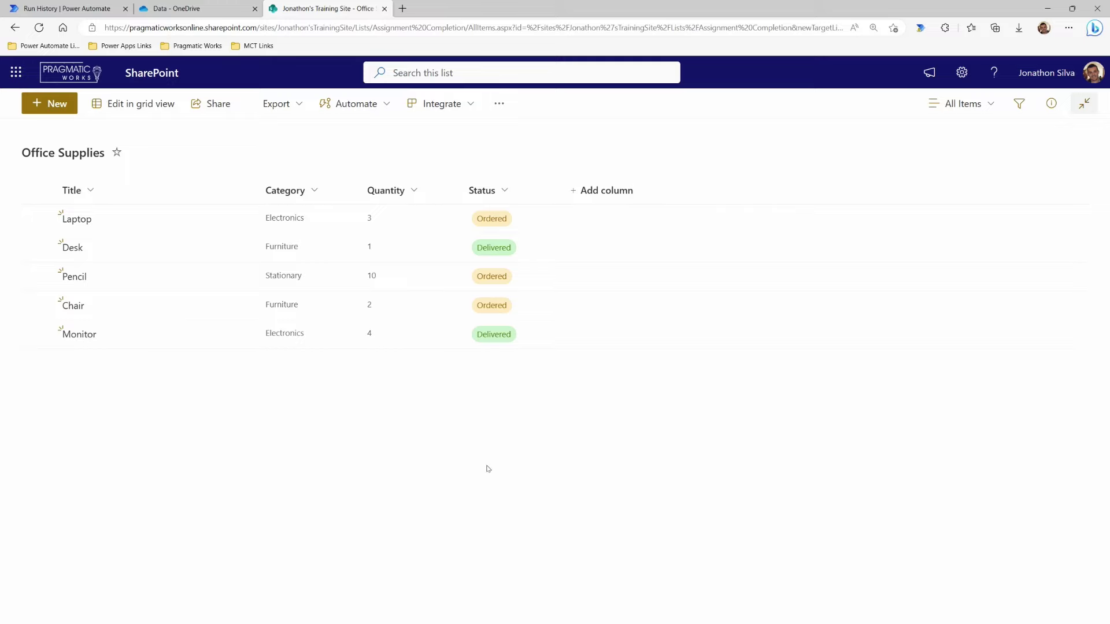
Open Office Supplies.xlsx from the OneDrive Data folder and change the Desk row's Category to "Furniture - Updated".
{"action": "left_click", "coordinate": [191, 10]}
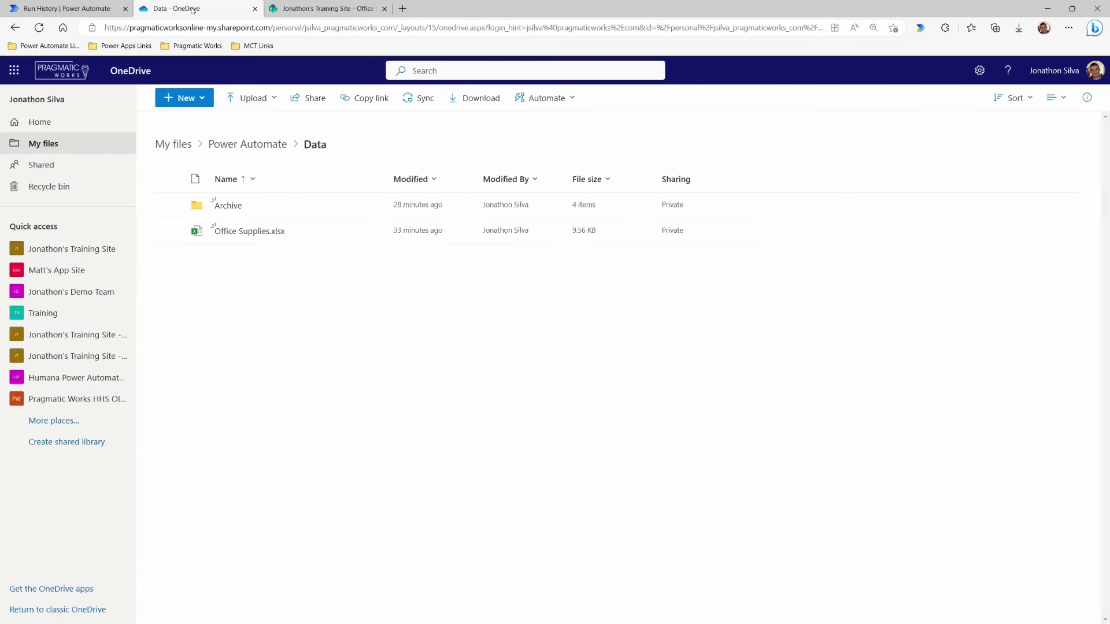
{"action": "left_click", "coordinate": [260, 232]}
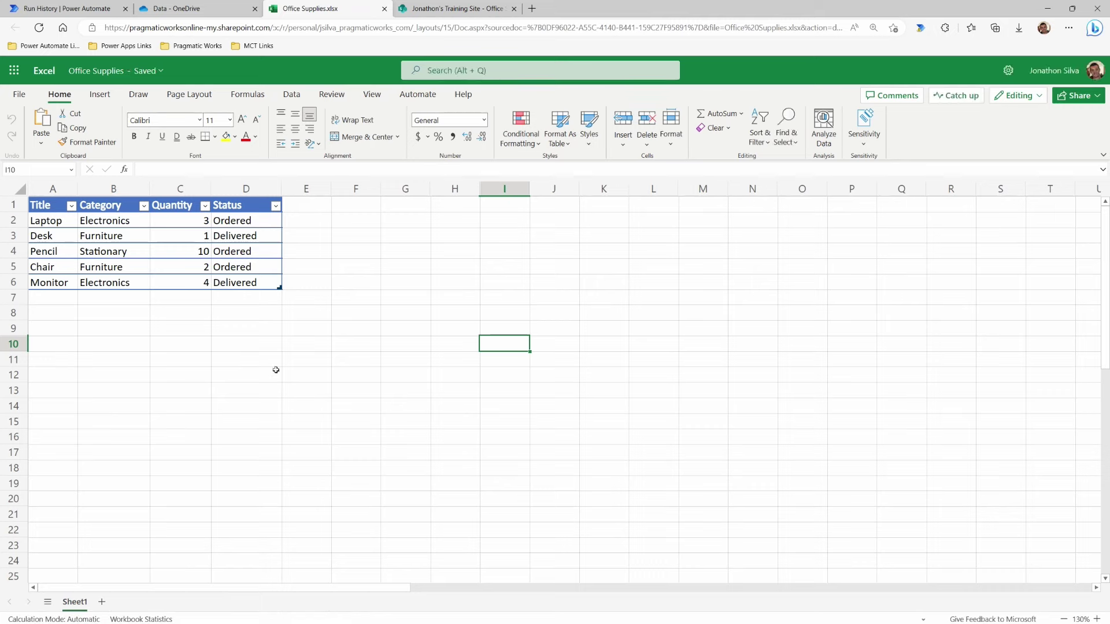
{"action": "left_click", "coordinate": [65, 238]}
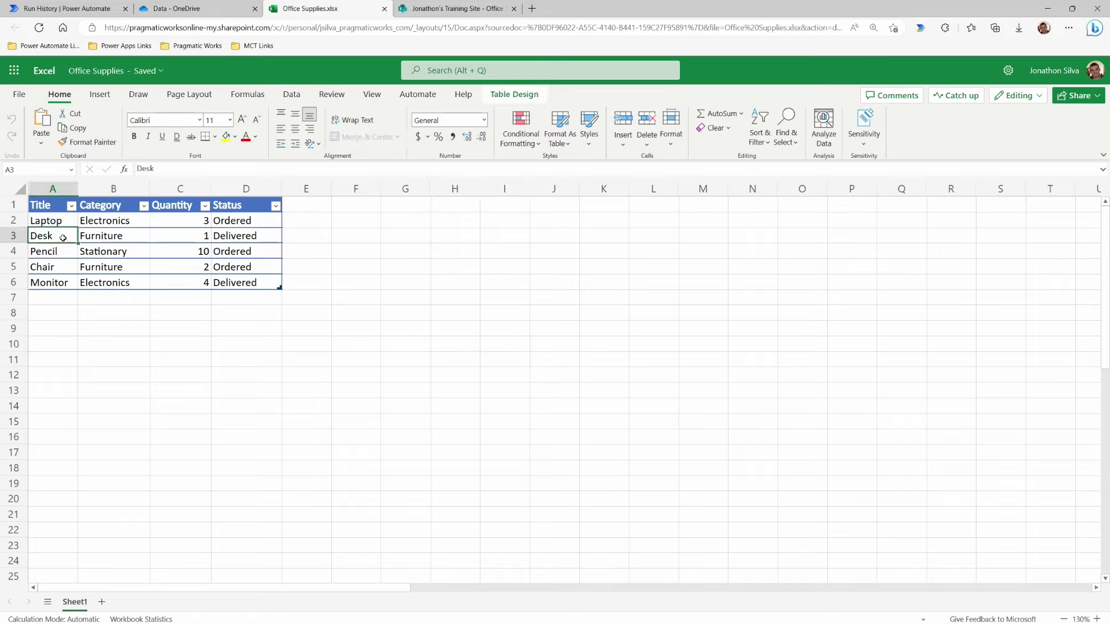
{"action": "left_click", "coordinate": [137, 235]}
{"action": "left_click", "coordinate": [186, 169]}
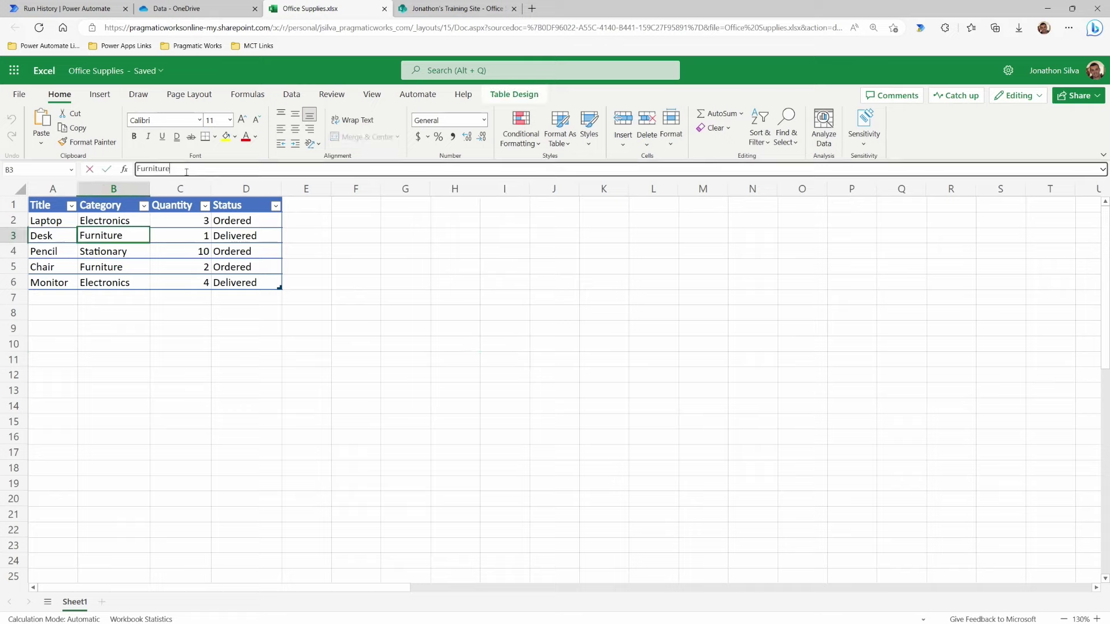
{"action": "type", "text": "- Updated"}
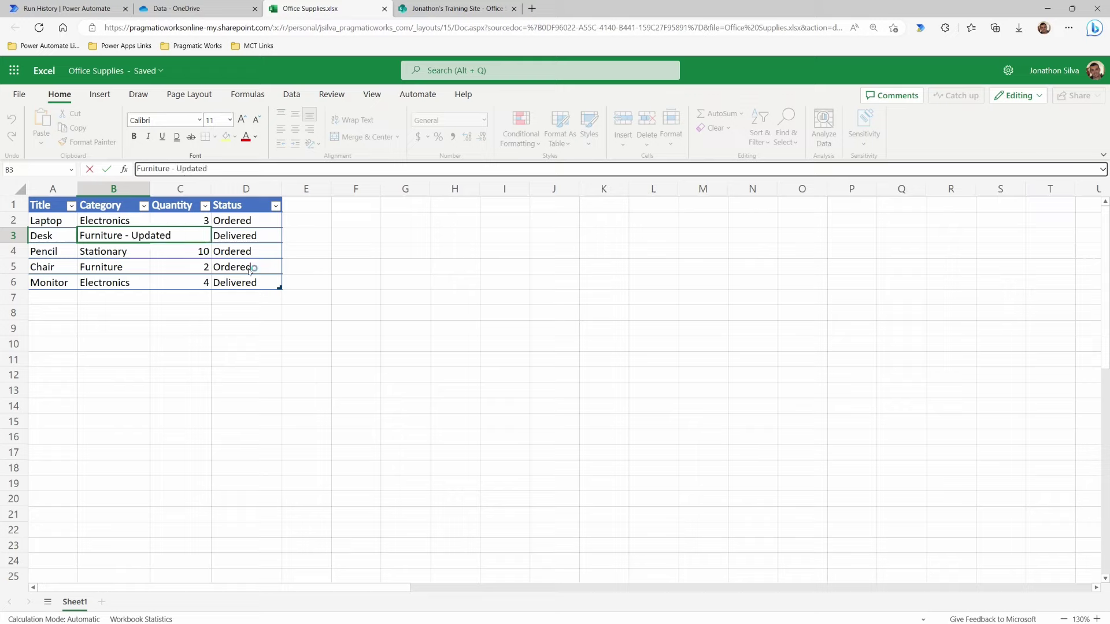
Set the Chair row's Status to Delivered in the Excel table.
{"action": "left_click", "coordinate": [250, 267]}
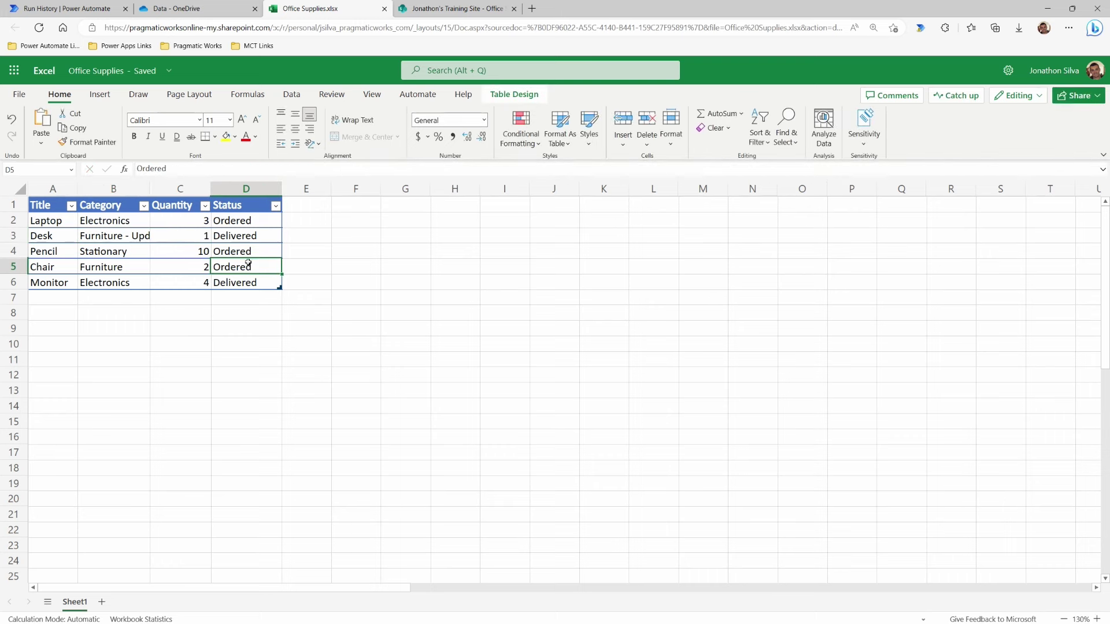
{"action": "type", "text": "Delivered"}
{"action": "key", "text": "Tab"}
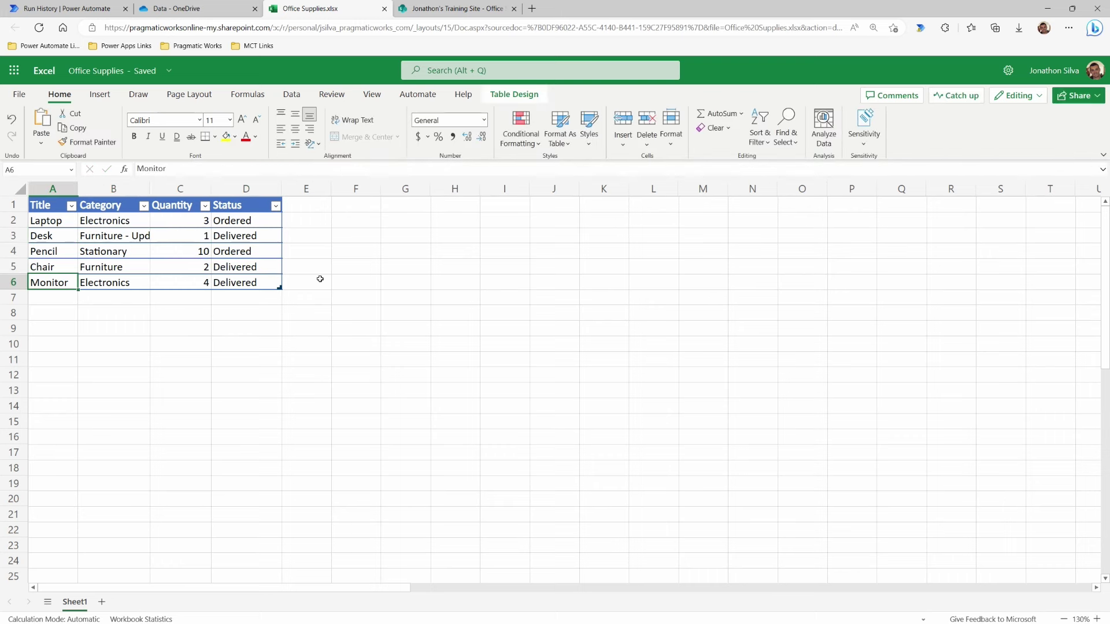
{"action": "left_click", "coordinate": [320, 281]}
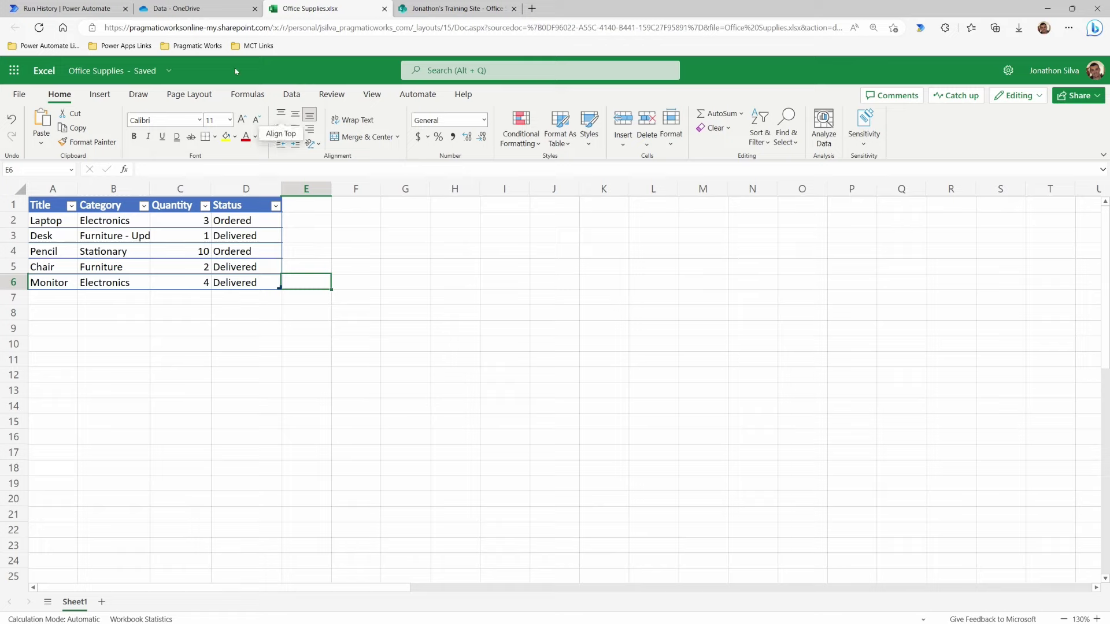
Put the Power Automate flow back into edit mode and close the Office Supplies.xlsx workbook.
{"action": "left_click", "coordinate": [40, 7]}
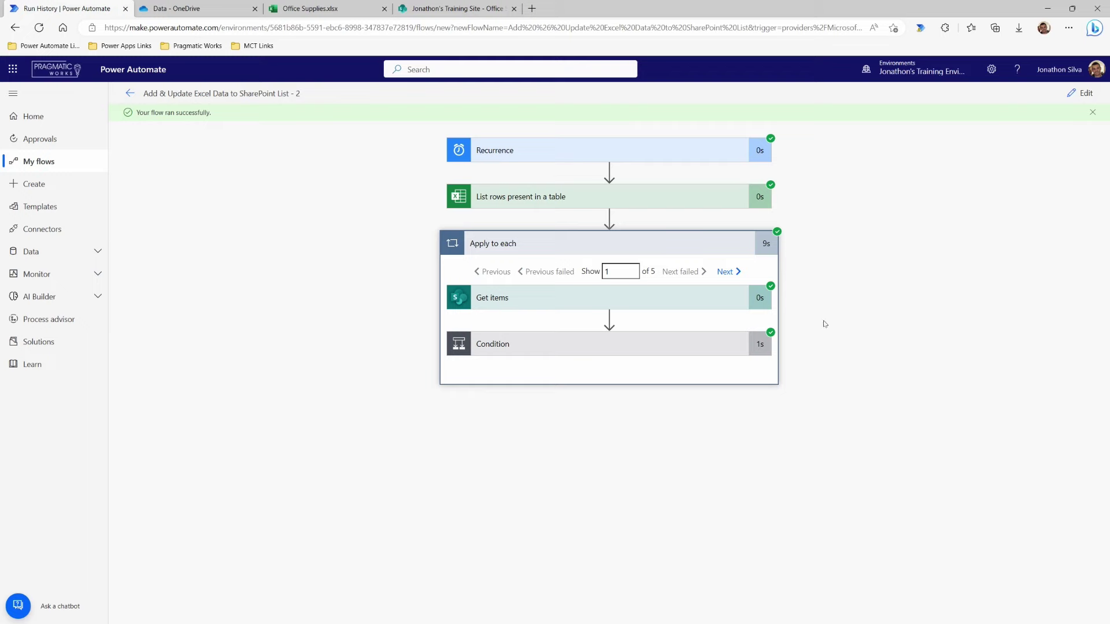
{"action": "left_click", "coordinate": [1083, 95]}
{"action": "left_click", "coordinate": [364, 9]}
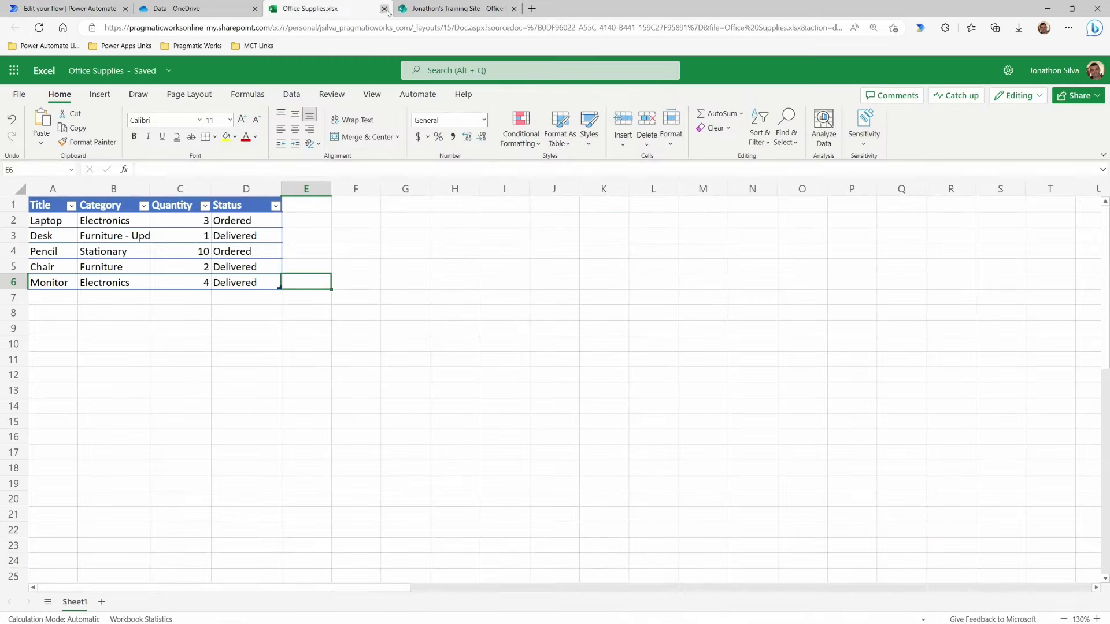
{"action": "left_click", "coordinate": [385, 9]}
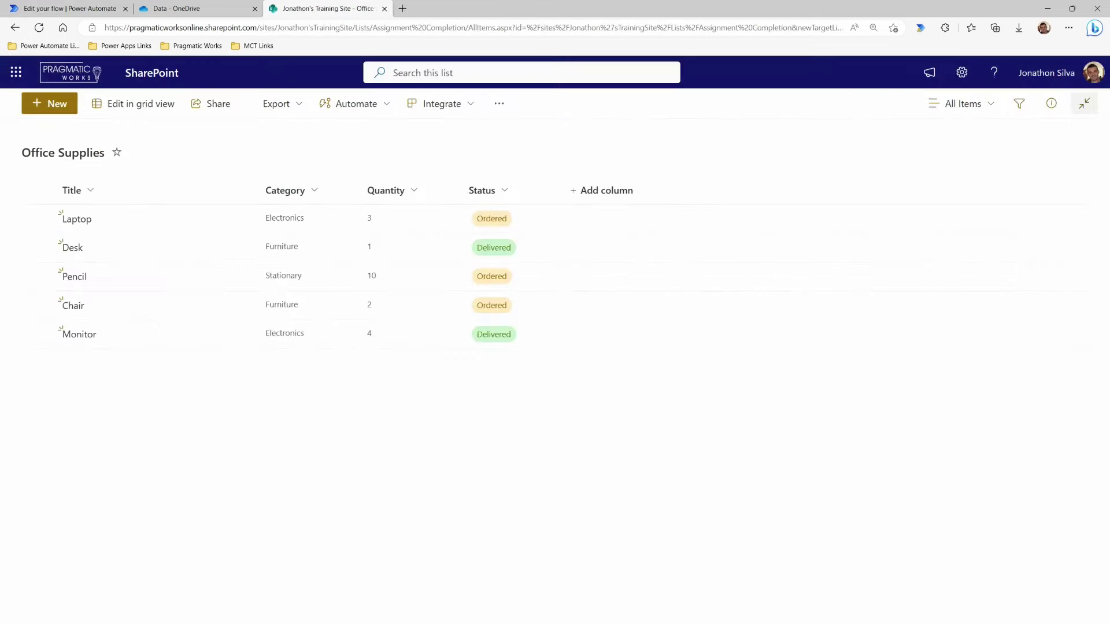
{"action": "left_click", "coordinate": [55, 5]}
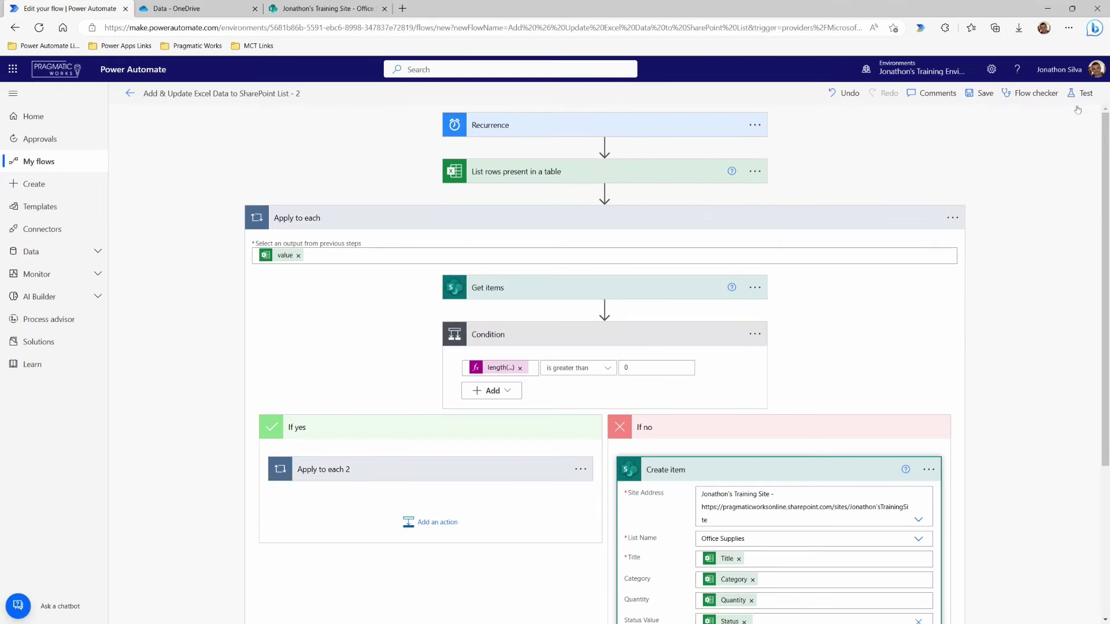
Run the flow again as a manual test to process the edited Excel rows.
{"action": "left_click", "coordinate": [1080, 93]}
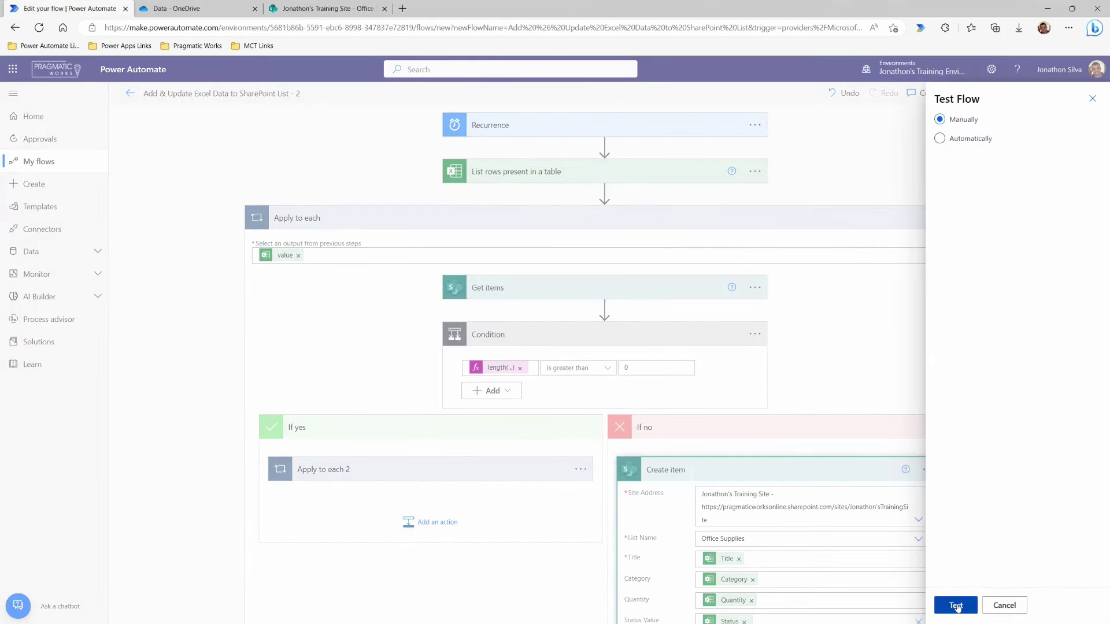
{"action": "left_click", "coordinate": [955, 605]}
{"action": "left_click", "coordinate": [964, 609]}
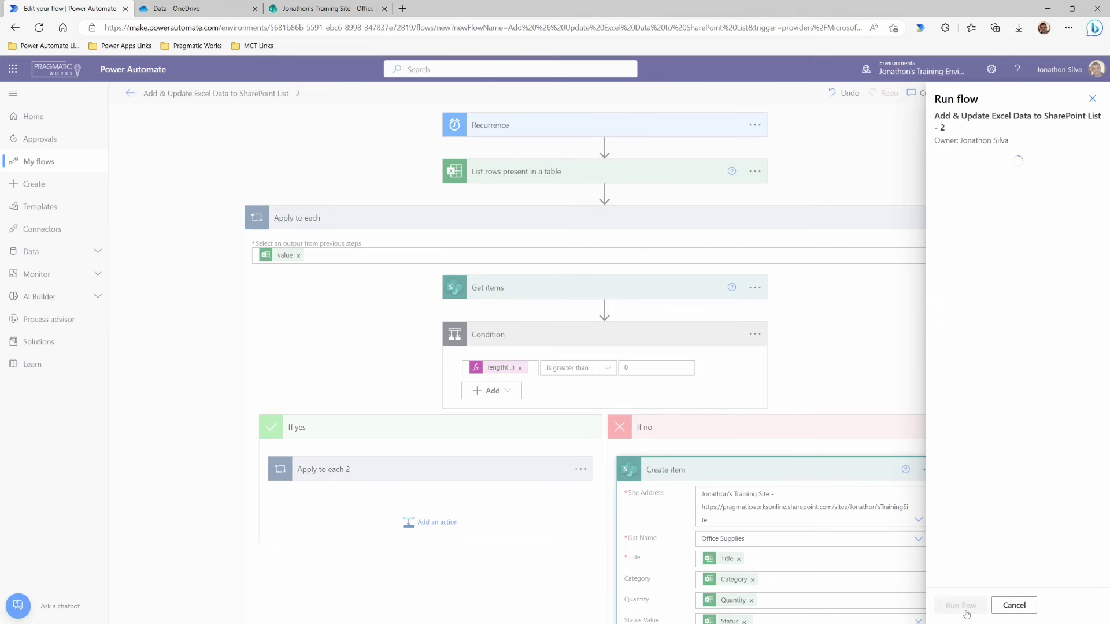
{"action": "left_click", "coordinate": [956, 605]}
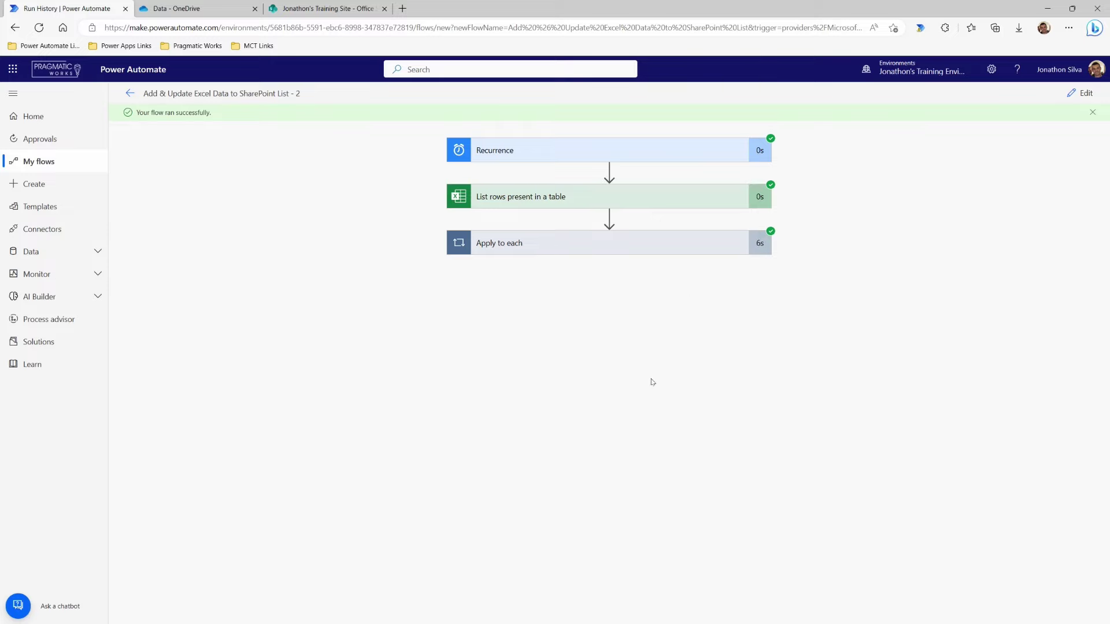
Expand Apply to each in the new run's results and check the Desk and Chair items in the SharePoint list.
{"action": "left_click", "coordinate": [602, 245]}
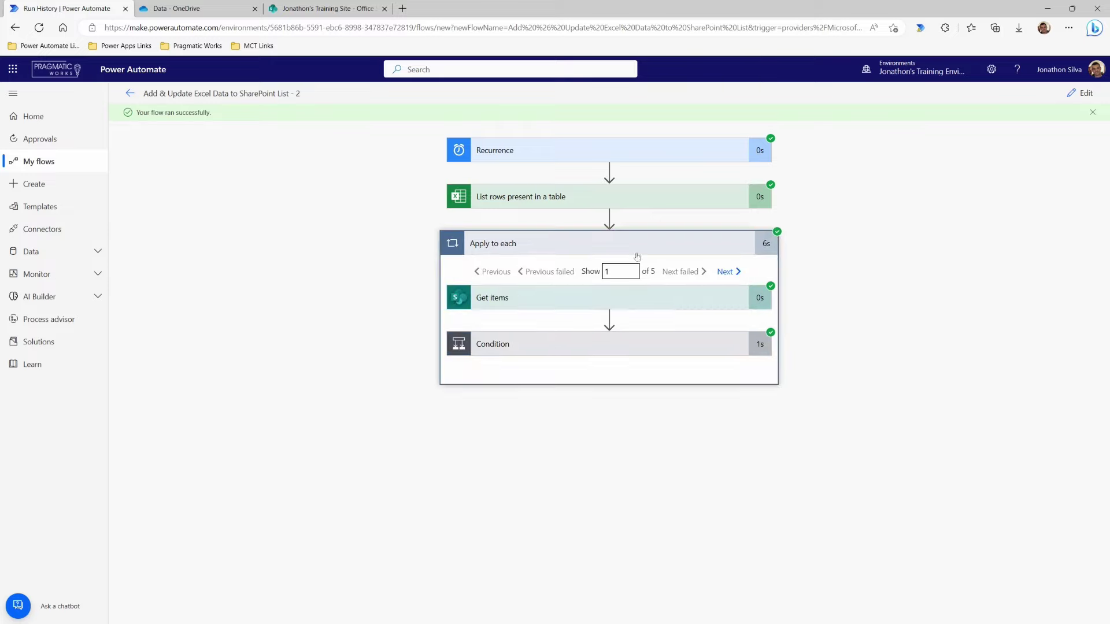
{"action": "left_click", "coordinate": [327, 5]}
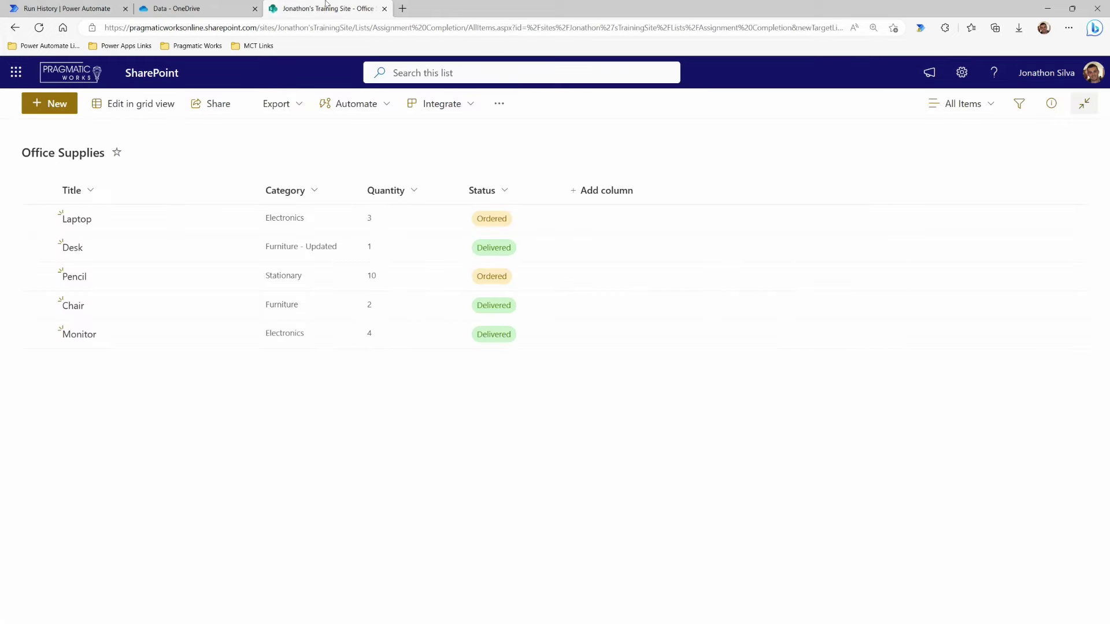